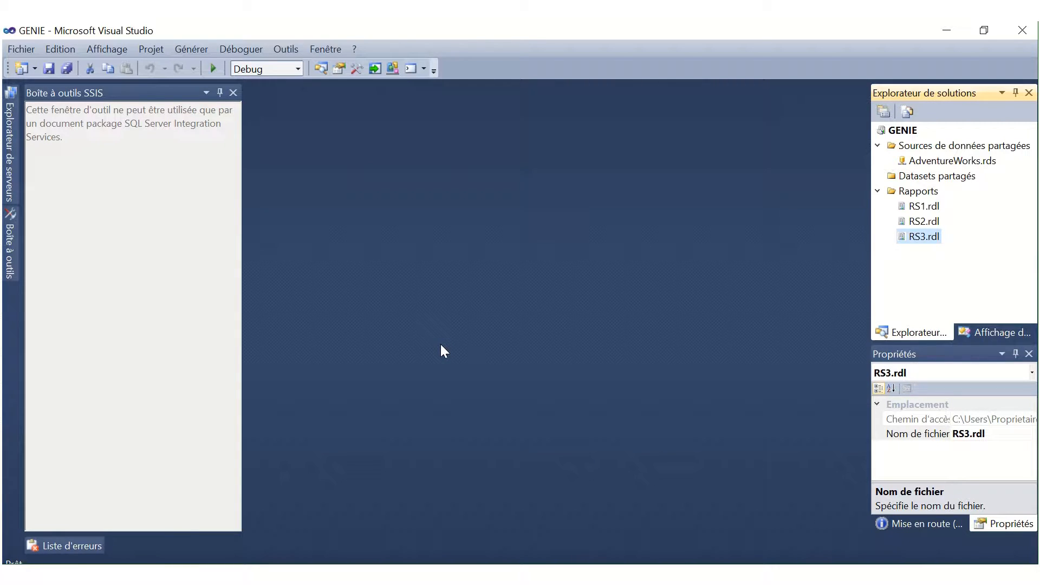
Step: Start a new report with the Report Wizard on the shared AdventureWorks data source and open its query builder
{"action": "right_click", "coordinate": [910, 192]}
{"action": "left_click", "coordinate": [892, 202]}
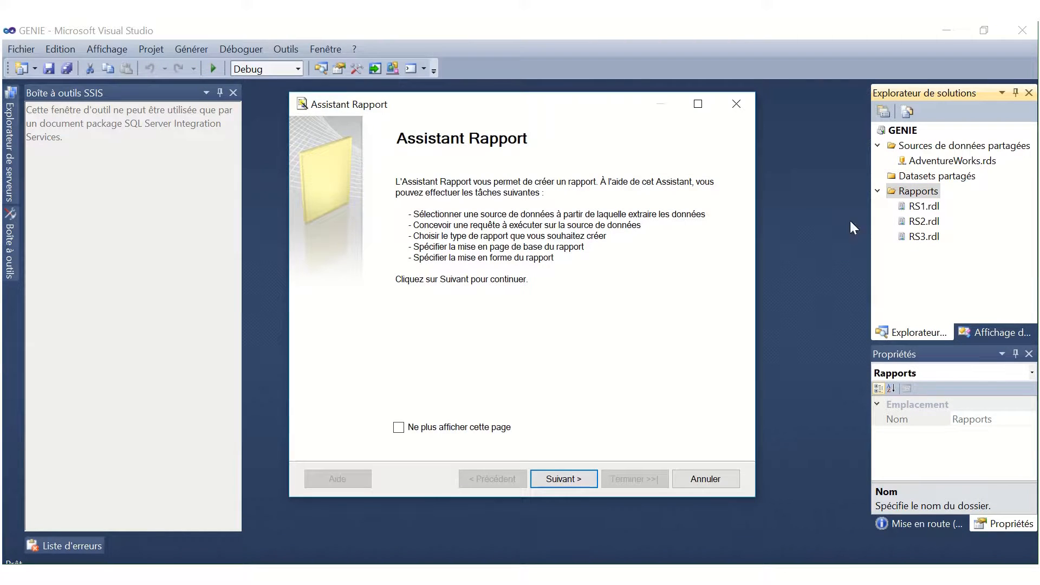
{"action": "left_click", "coordinate": [564, 479]}
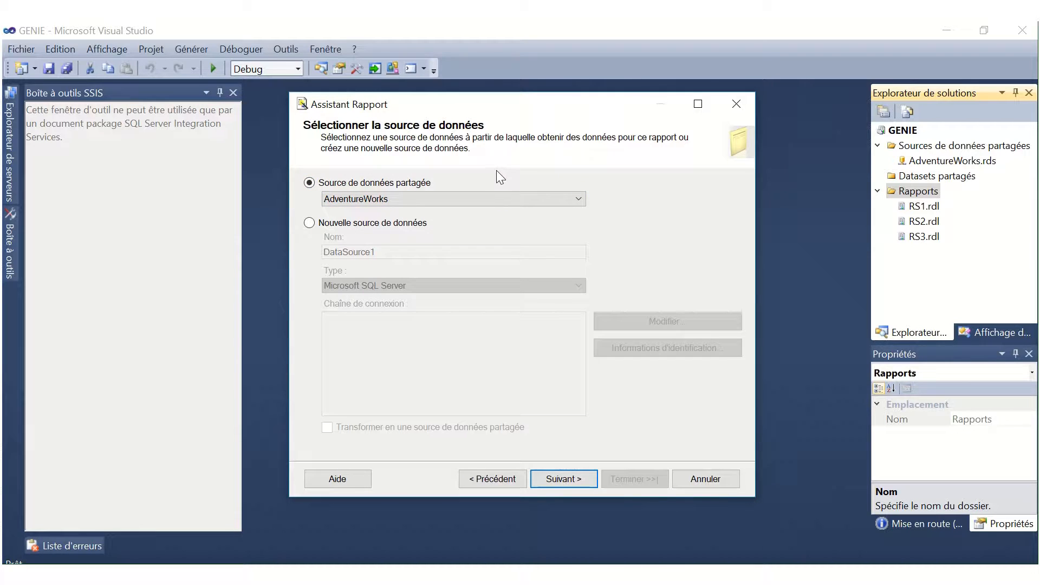
{"action": "left_click", "coordinate": [580, 482]}
{"action": "left_click", "coordinate": [421, 207]}
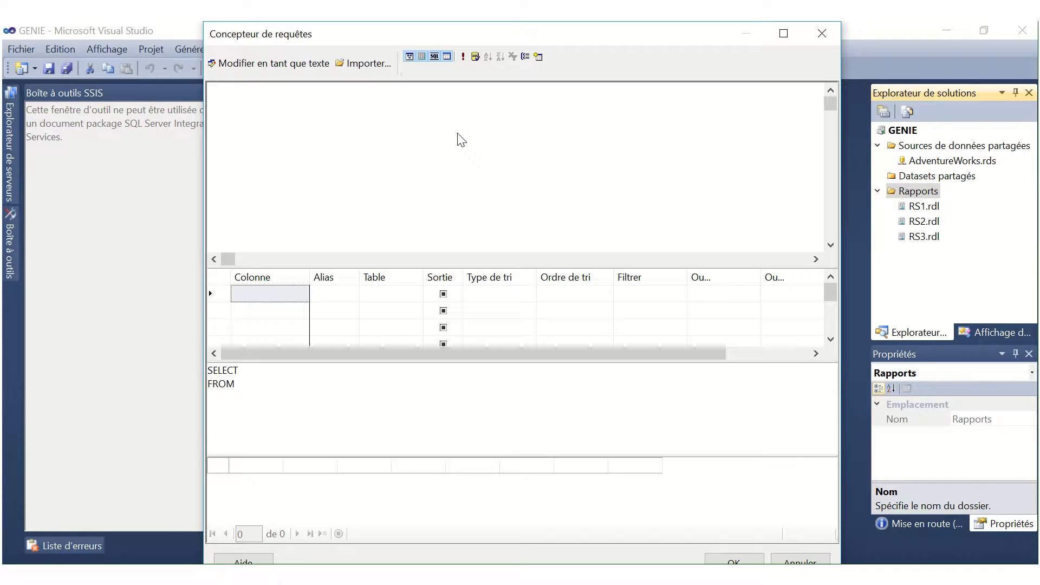
Step: Add the dim_vendor table to the query
{"action": "right_click", "coordinate": [460, 140]}
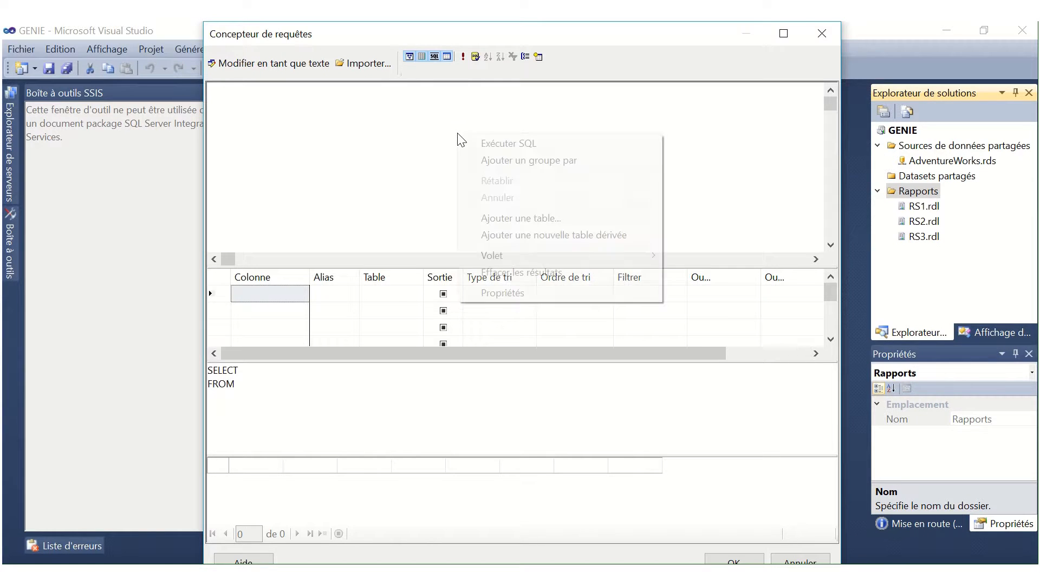
{"action": "left_click", "coordinate": [598, 227]}
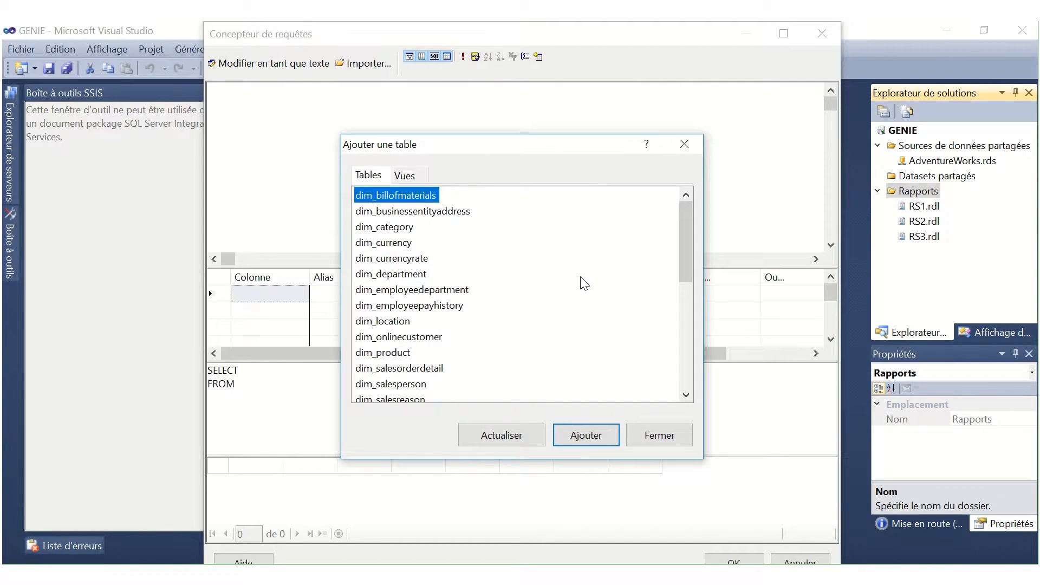
{"action": "scroll", "coordinate": [577, 287], "scroll_direction": "down", "scroll_amount": 3}
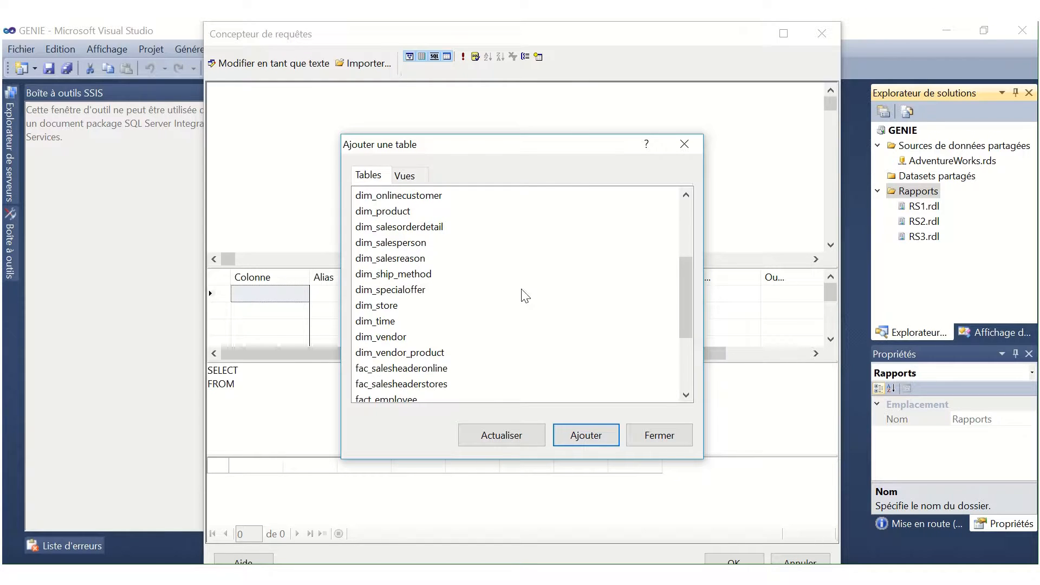
{"action": "scroll", "coordinate": [509, 295], "scroll_direction": "down", "scroll_amount": 1}
{"action": "left_click", "coordinate": [395, 291]}
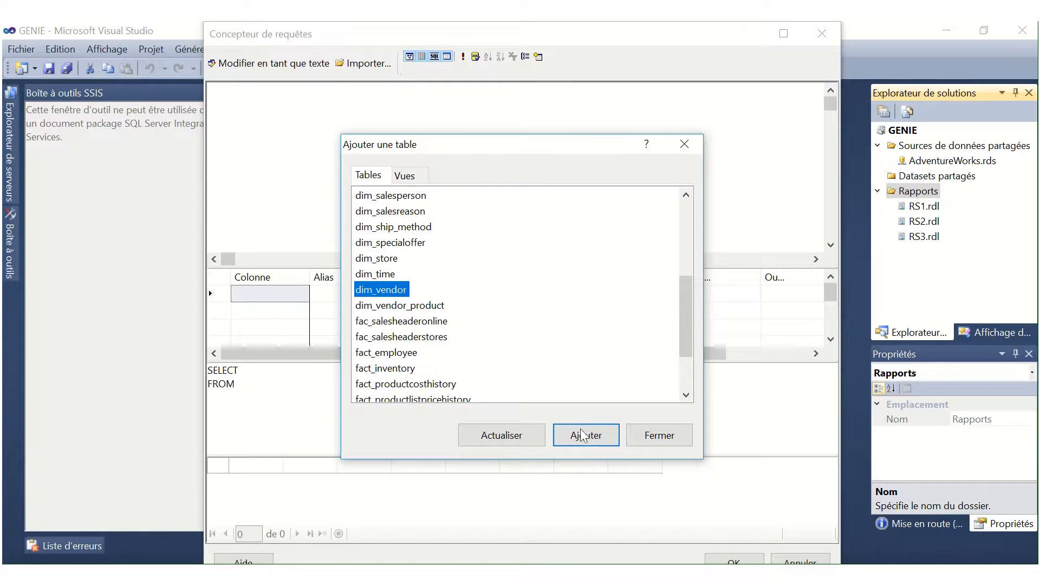
{"action": "left_click", "coordinate": [598, 436]}
{"action": "left_click", "coordinate": [657, 435]}
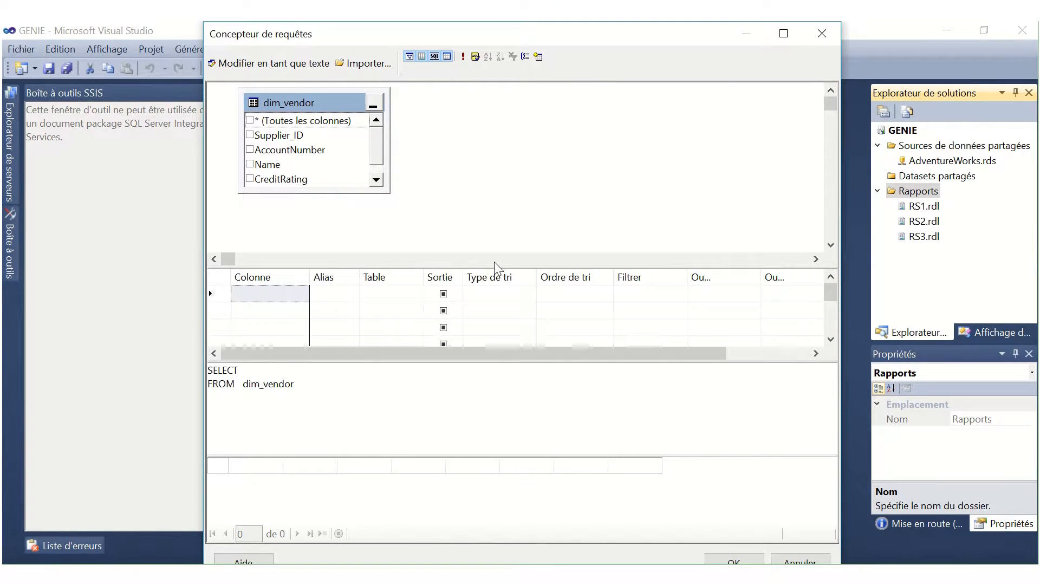
Step: Output the Supplier_ID, Name, CreditRating and ActiveFlag columns of dim_vendor and accept the query
{"action": "left_click", "coordinate": [250, 135]}
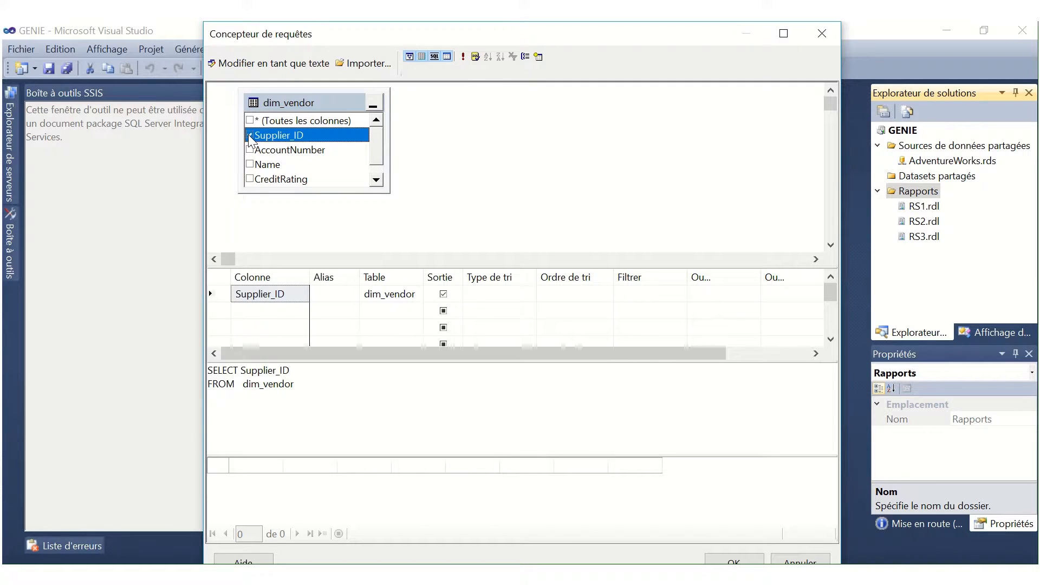
{"action": "left_click", "coordinate": [250, 164]}
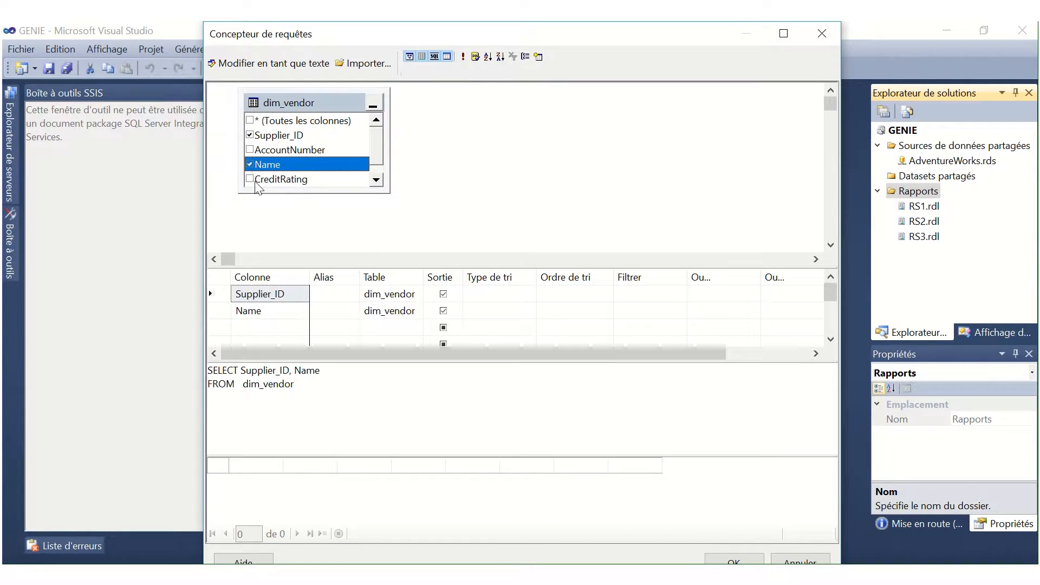
{"action": "left_click", "coordinate": [250, 179]}
{"action": "scroll", "coordinate": [251, 182], "scroll_direction": "down", "scroll_amount": 1}
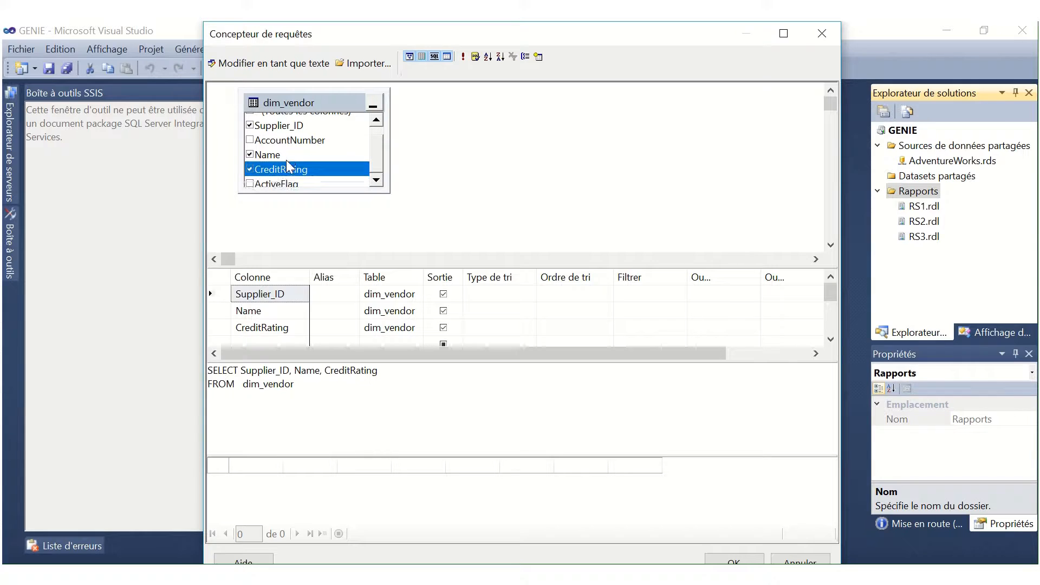
{"action": "left_click", "coordinate": [250, 180]}
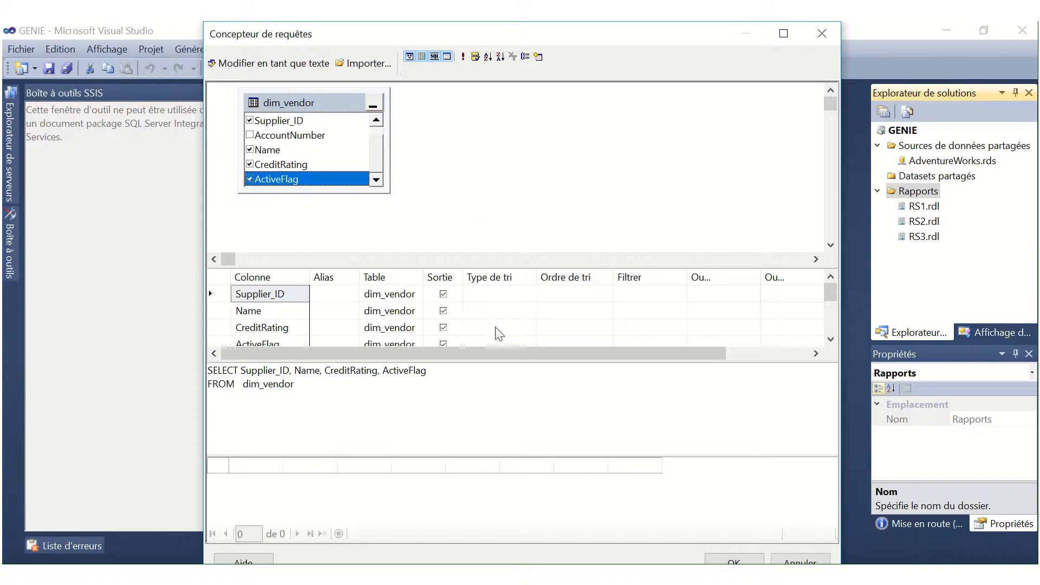
{"action": "left_click", "coordinate": [734, 559]}
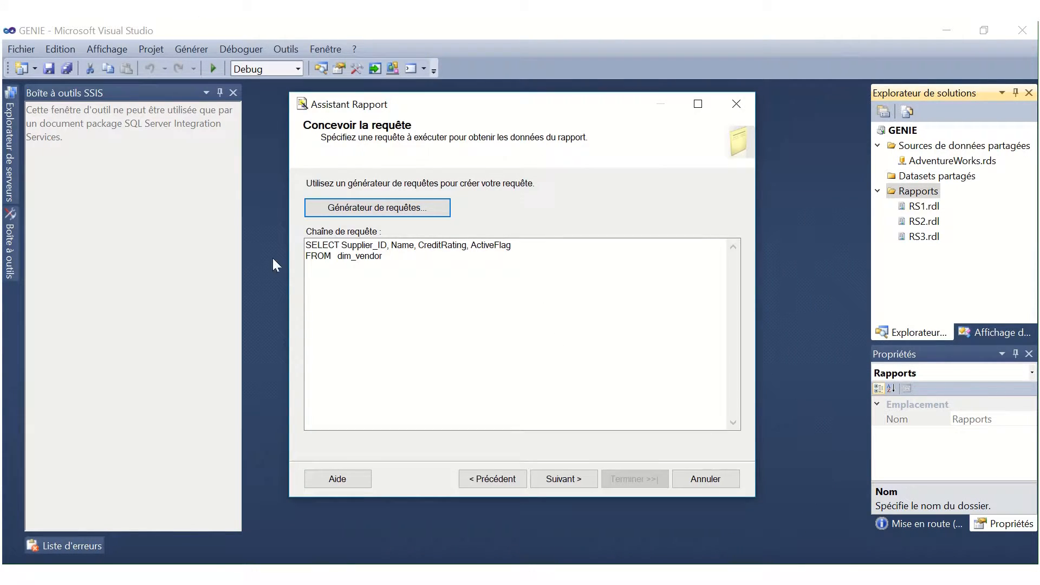
Step: Keep the Tabulaire report type and place all four available fields in the table's details section
{"action": "left_click", "coordinate": [566, 479]}
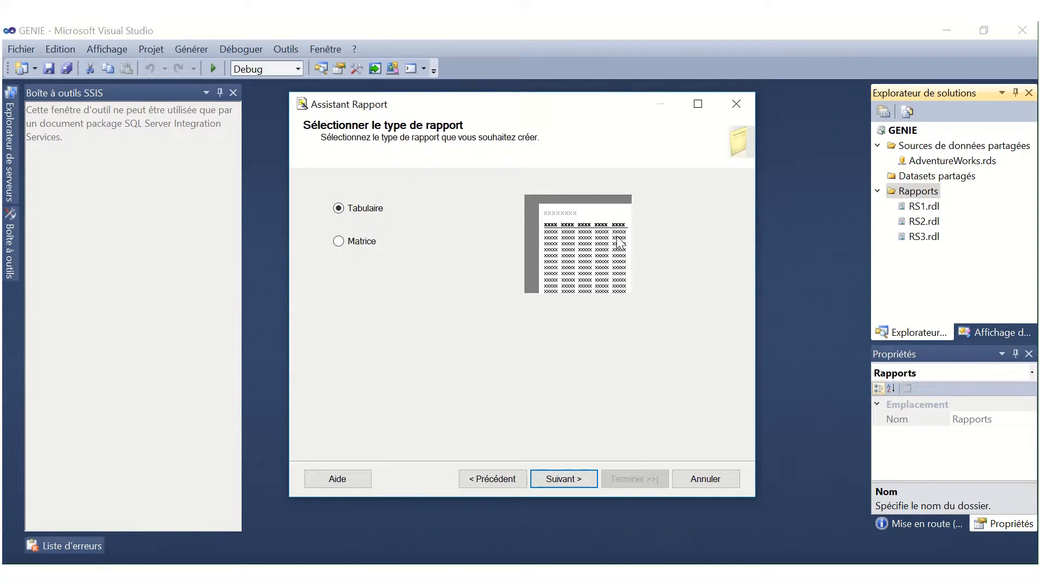
{"action": "left_click", "coordinate": [572, 479]}
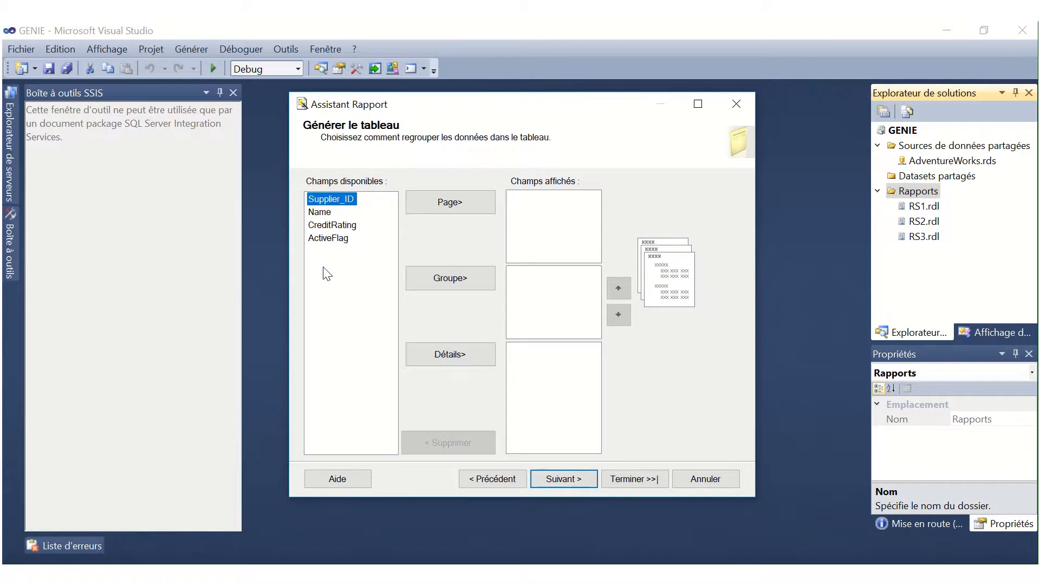
{"action": "left_click", "coordinate": [328, 238], "text": "shift"}
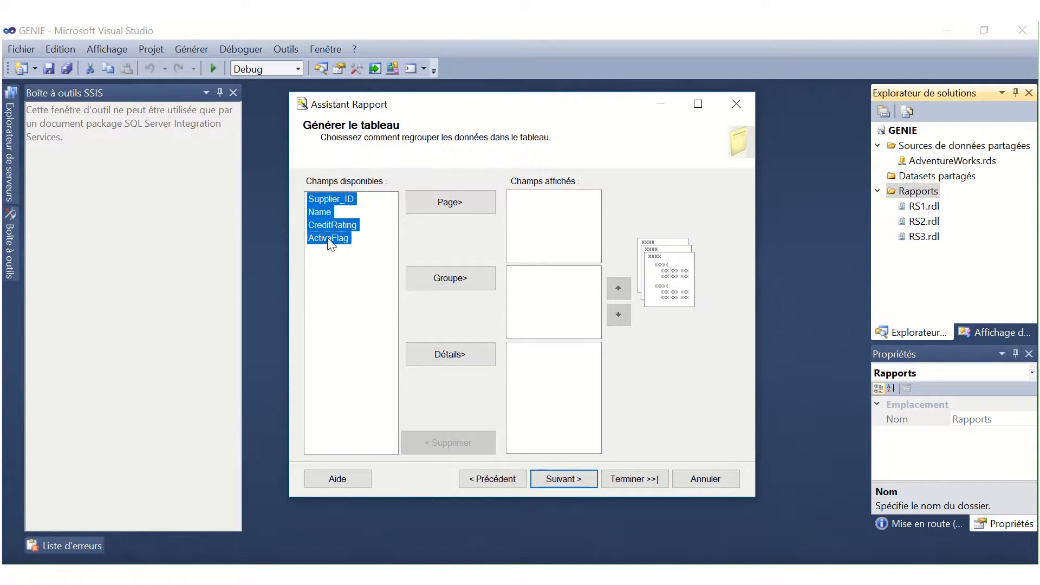
{"action": "left_click", "coordinate": [450, 356]}
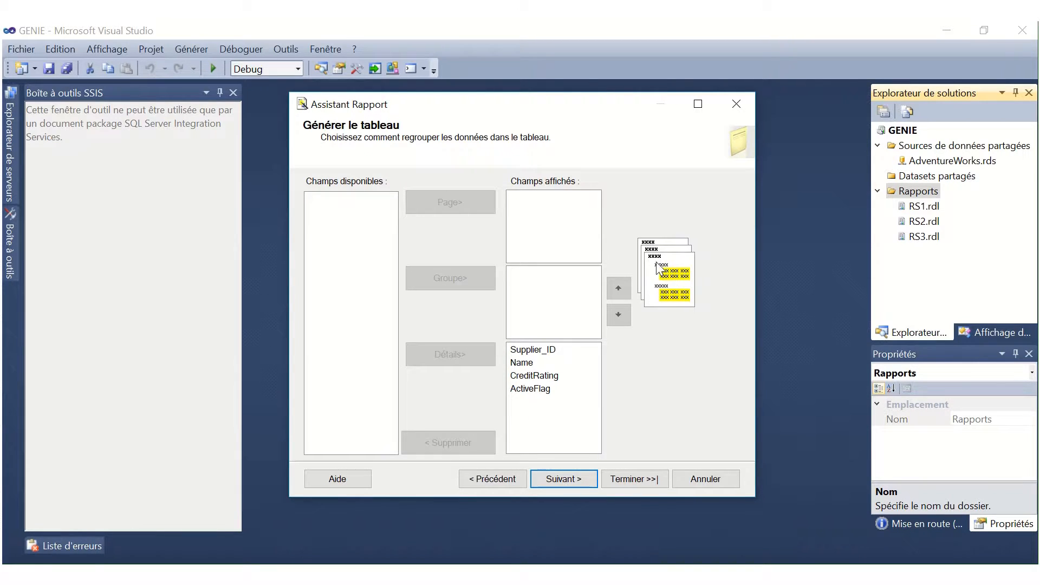
Step: Keep the Ardoise table style, name the report RS4 and finish the wizard
{"action": "left_click", "coordinate": [554, 483]}
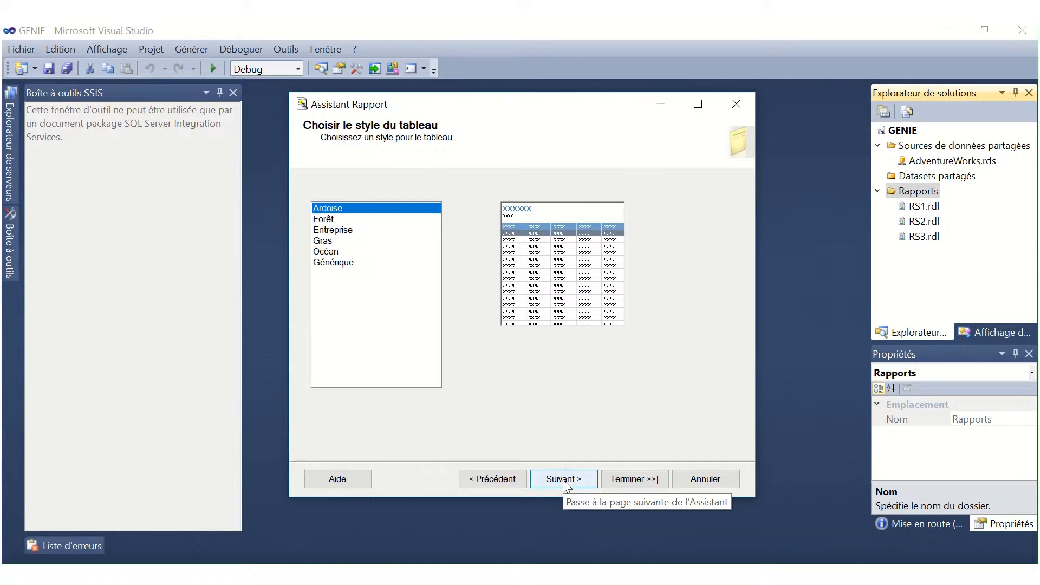
{"action": "left_click", "coordinate": [563, 480]}
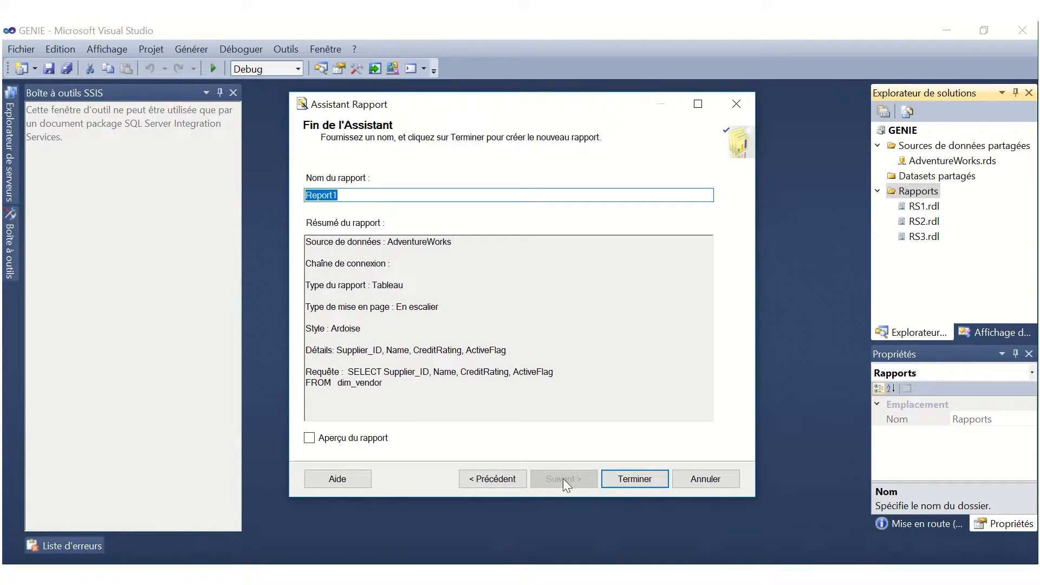
{"action": "type", "text": "RS4"}
{"action": "left_click", "coordinate": [626, 480]}
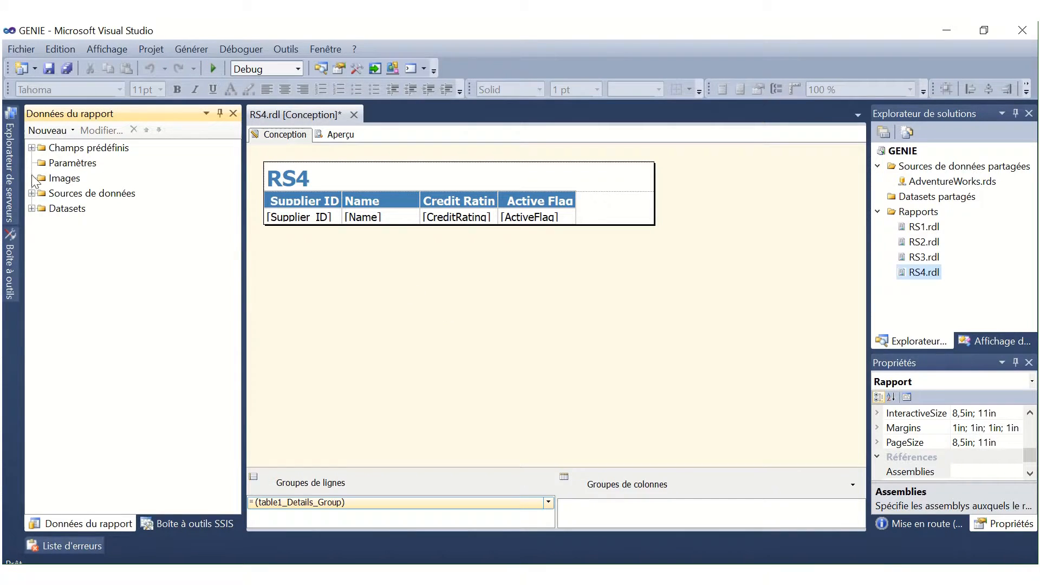
Step: Add a filter to DataSet1 that keeps only rows where [ActiveFlag] = -1
{"action": "left_click", "coordinate": [32, 209]}
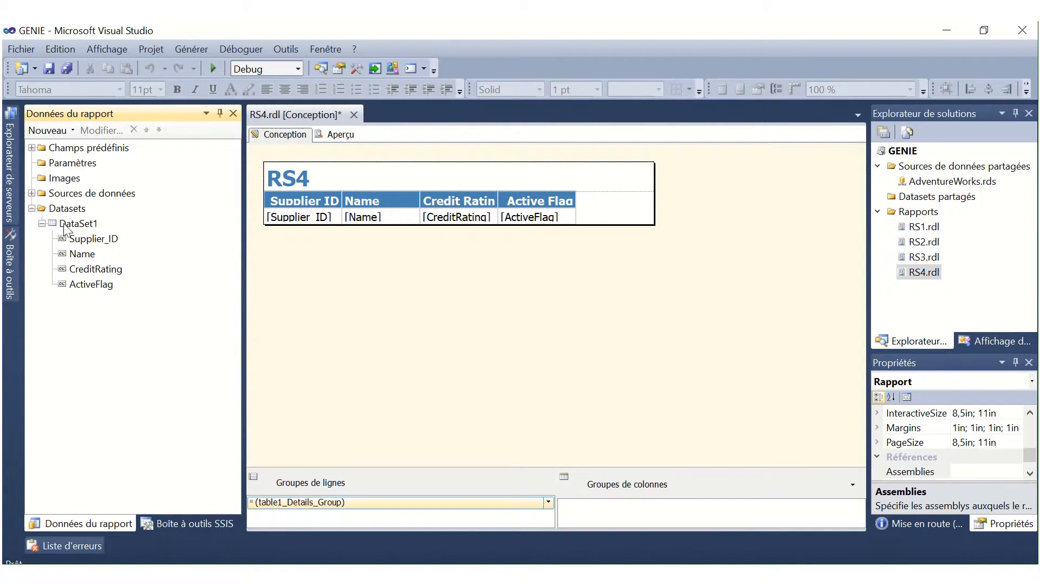
{"action": "right_click", "coordinate": [64, 223]}
{"action": "left_click", "coordinate": [117, 304]}
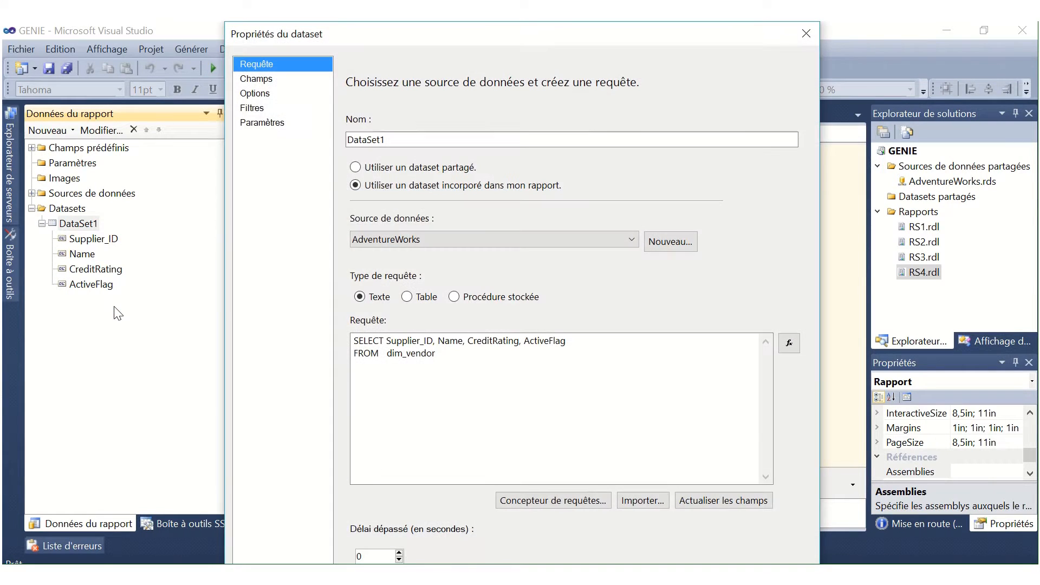
{"action": "left_click", "coordinate": [251, 108]}
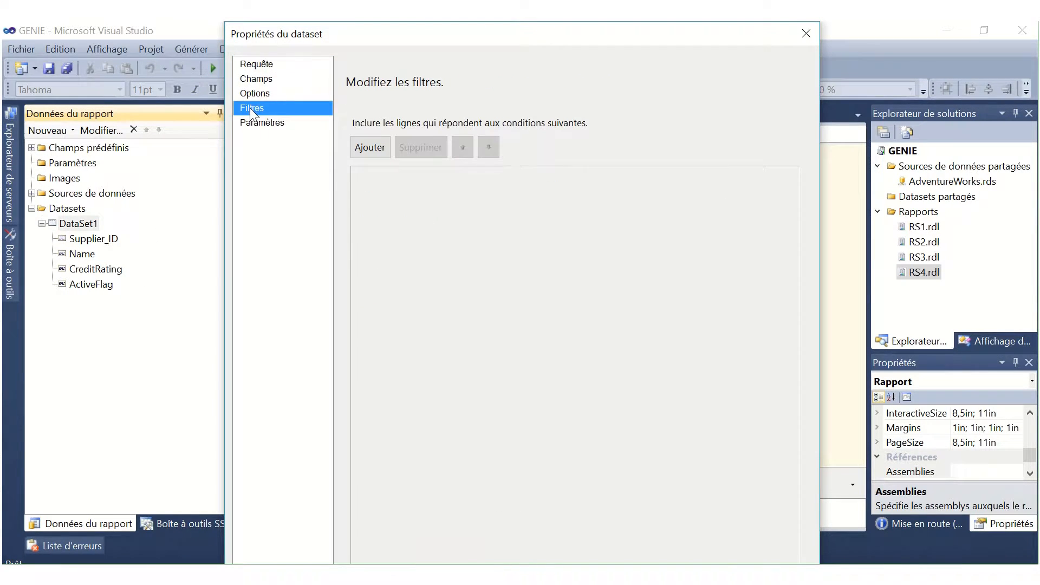
{"action": "left_click", "coordinate": [365, 154]}
{"action": "left_click", "coordinate": [660, 183]}
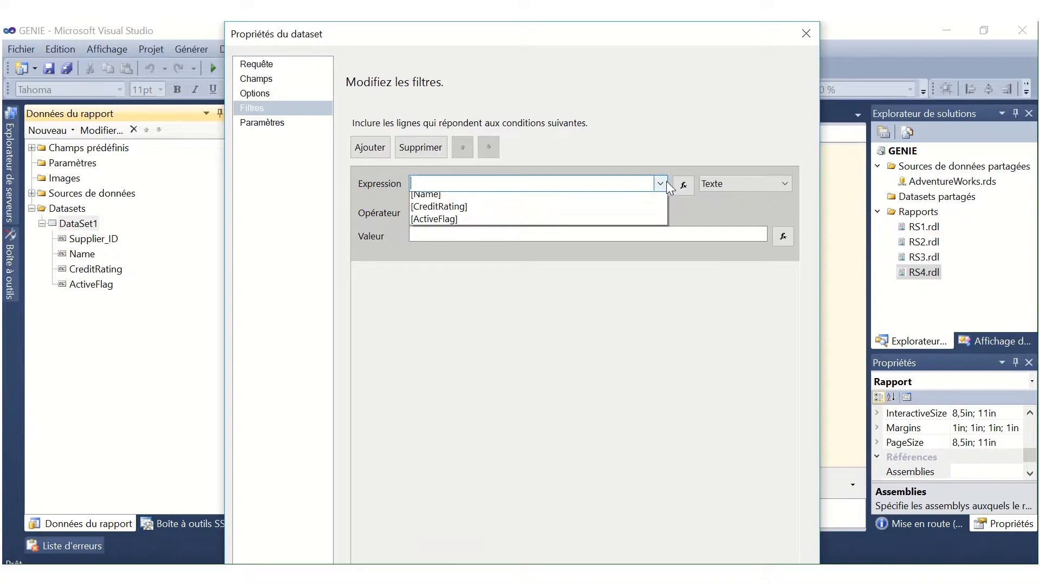
{"action": "left_click", "coordinate": [518, 236]}
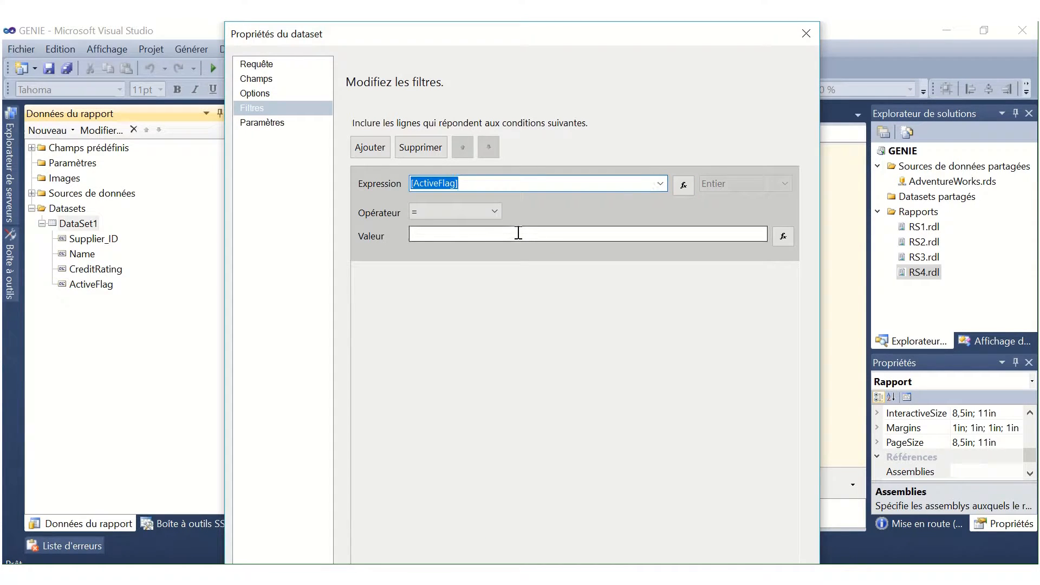
{"action": "left_click", "coordinate": [518, 232]}
{"action": "type", "text": "-1"}
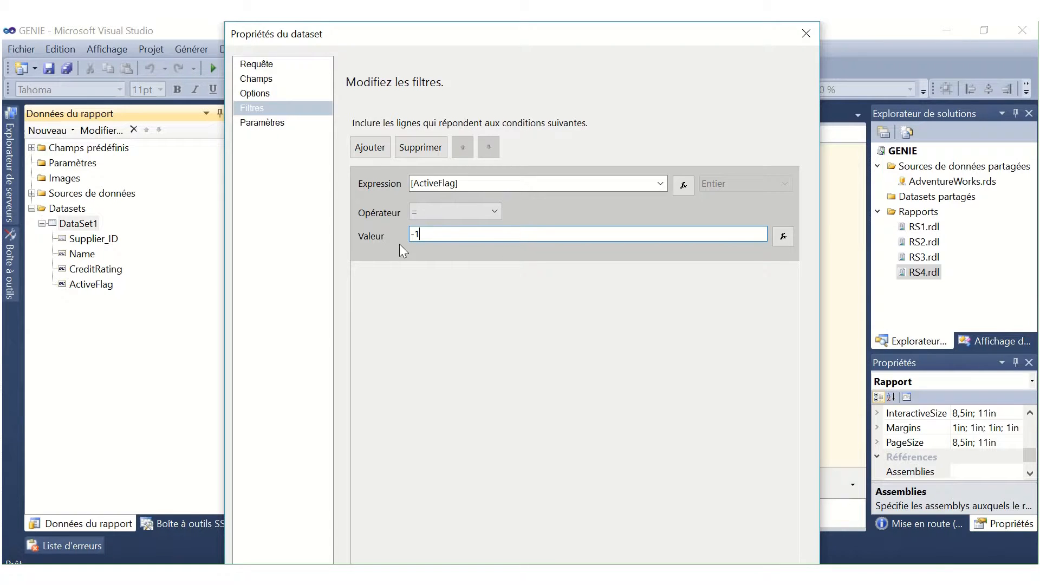
{"action": "key", "text": "Return"}
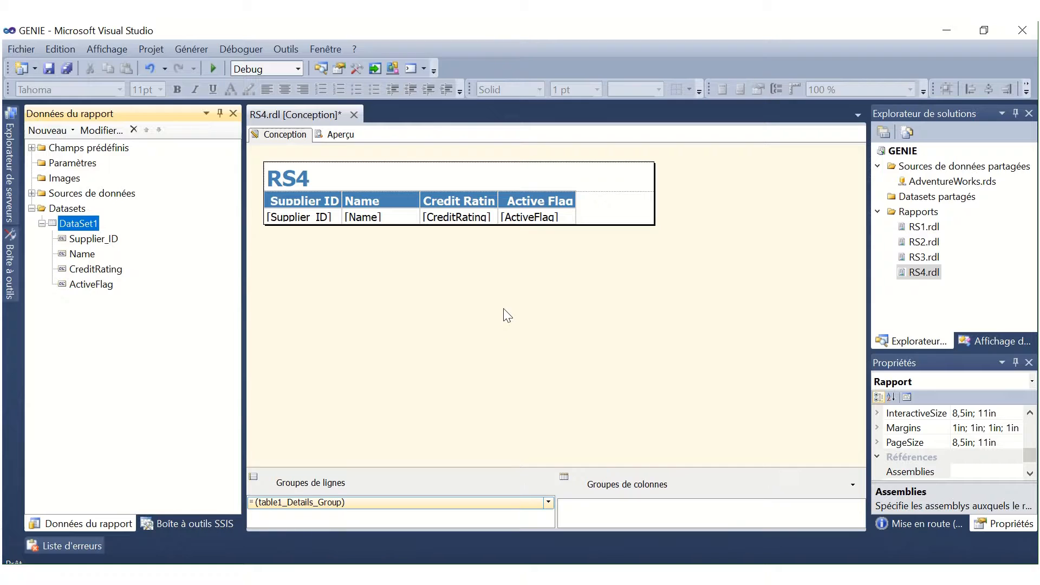
Step: Enable interactive sorting of detail rows by [CreditRating] on the Credit Rating header, applied to all groups and data regions in DataSet1
{"action": "mouse_move", "coordinate": [464, 215]}
{"action": "double_click", "coordinate": [468, 201]}
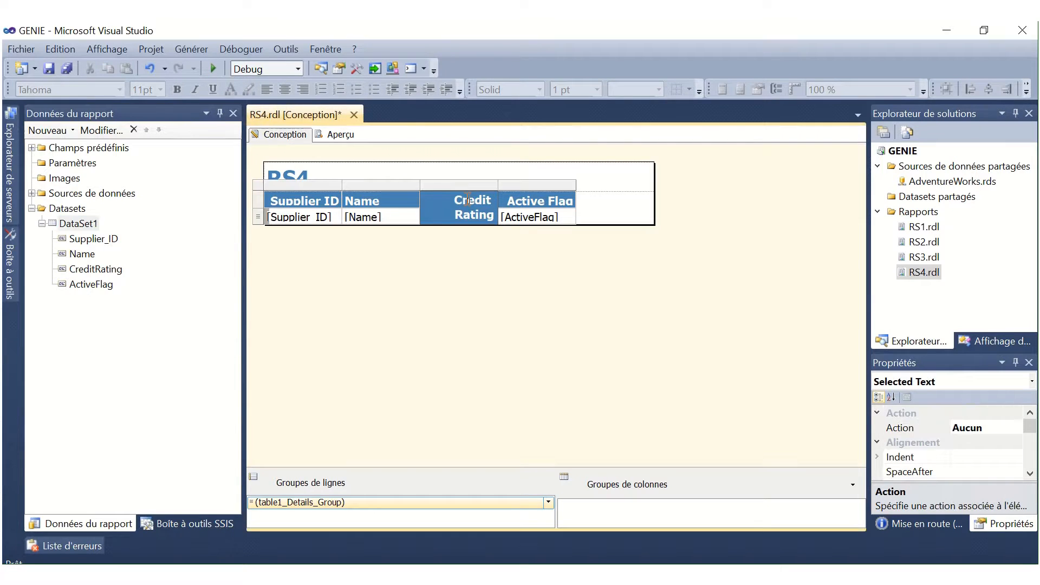
{"action": "left_click", "coordinate": [459, 189]}
{"action": "left_click", "coordinate": [459, 194]}
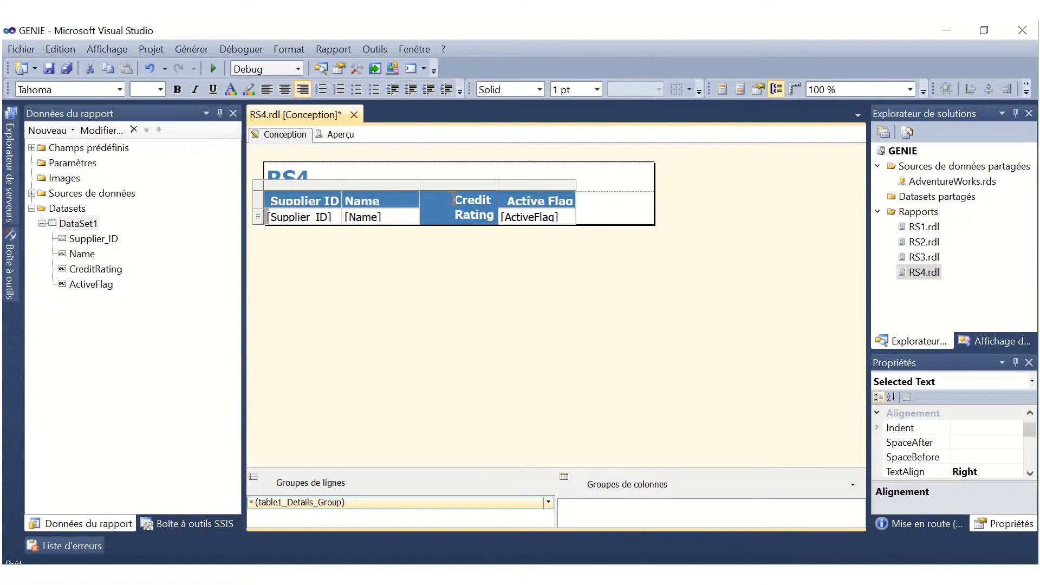
{"action": "left_click", "coordinate": [472, 196]}
{"action": "right_click", "coordinate": [475, 205]}
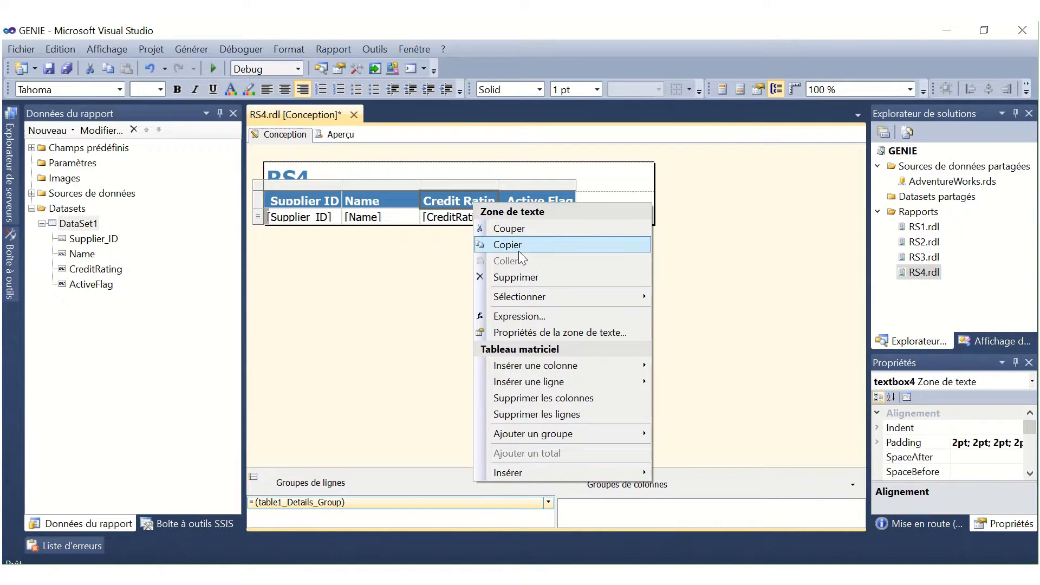
{"action": "left_click", "coordinate": [570, 337]}
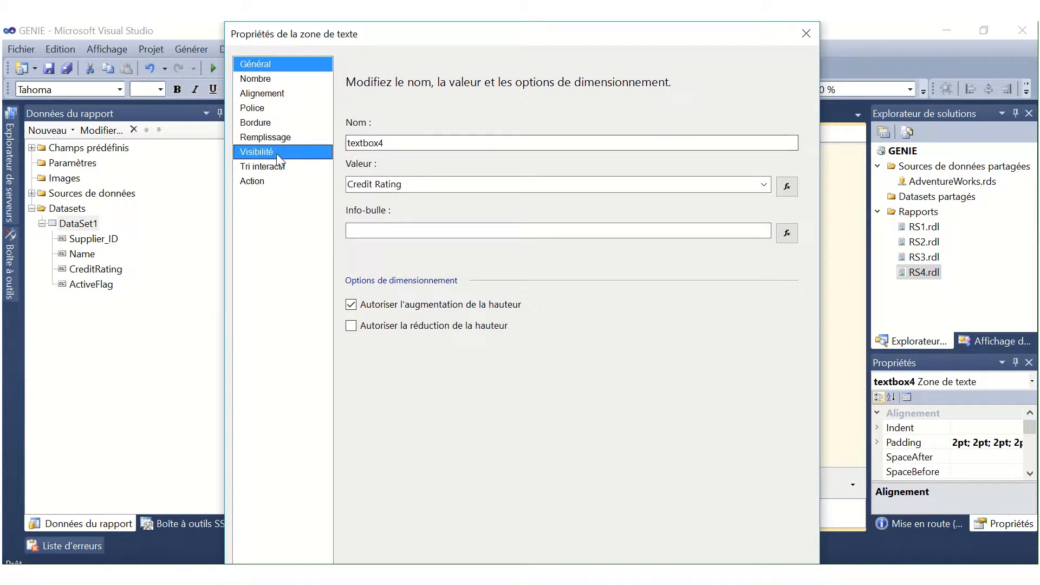
{"action": "left_click", "coordinate": [271, 166]}
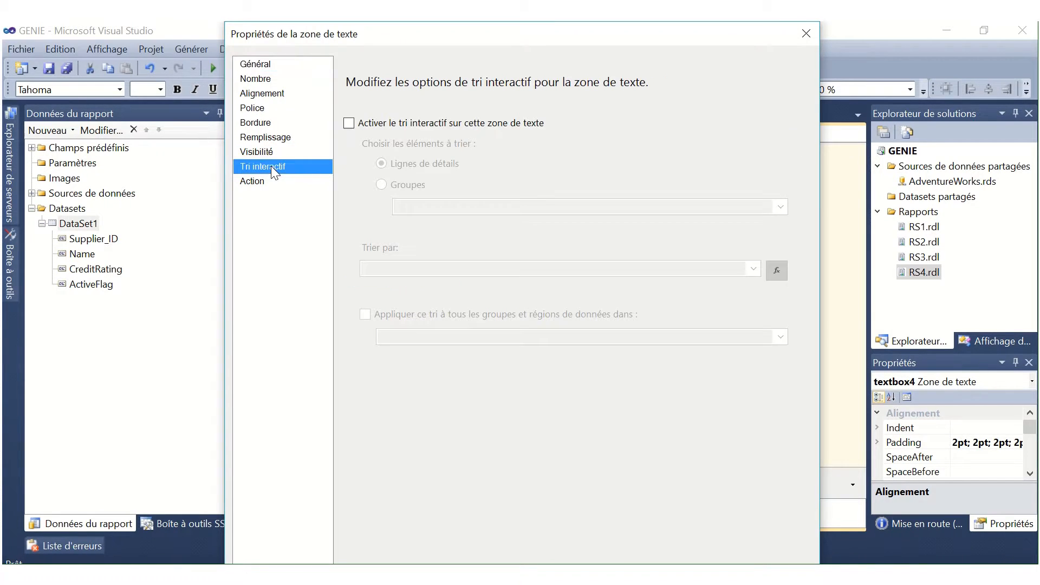
{"action": "left_click", "coordinate": [350, 124]}
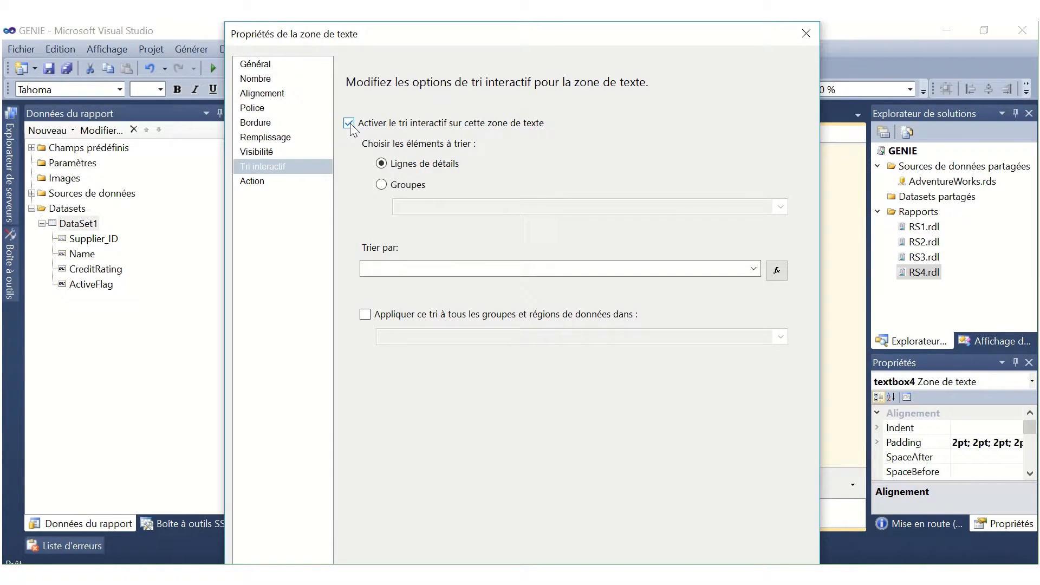
{"action": "left_click", "coordinate": [746, 269]}
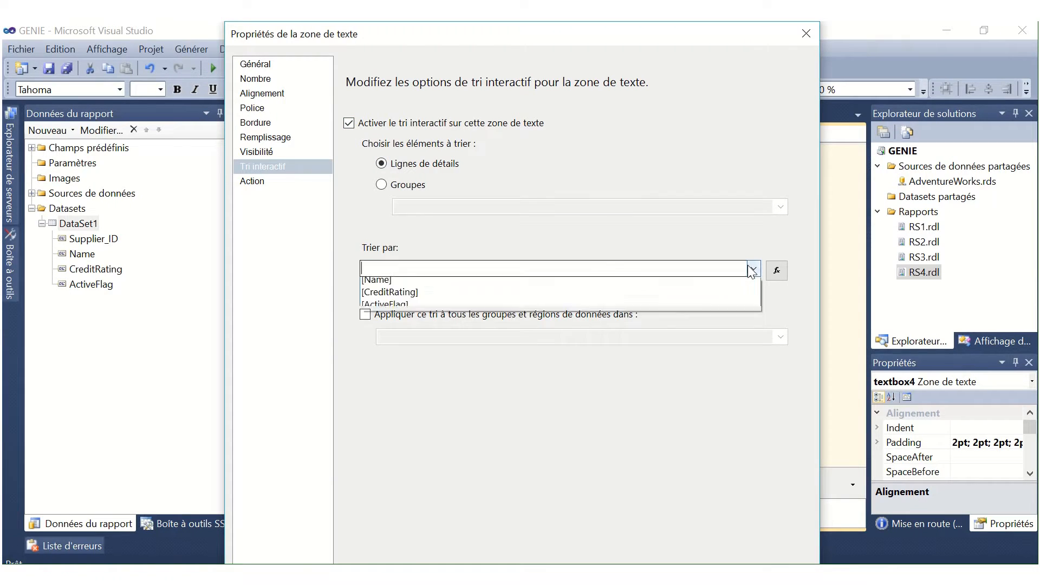
{"action": "left_click", "coordinate": [525, 308]}
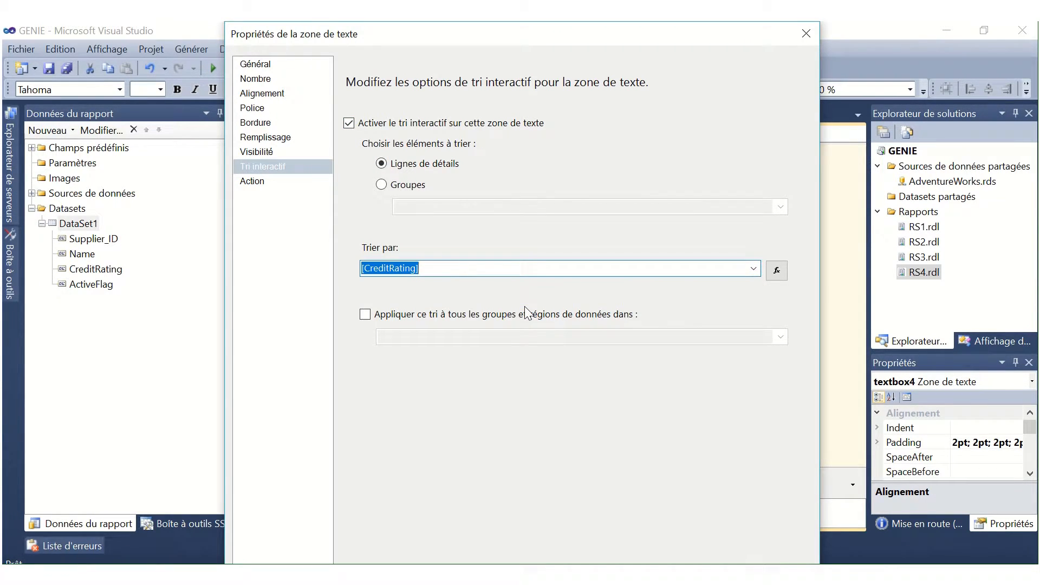
{"action": "left_click", "coordinate": [365, 315]}
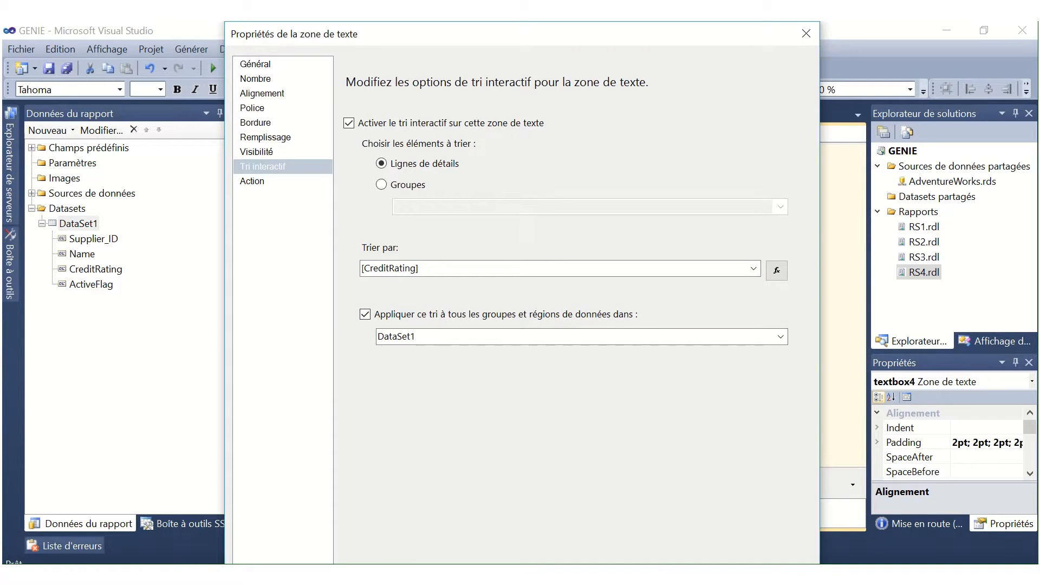
{"action": "key", "text": "Return"}
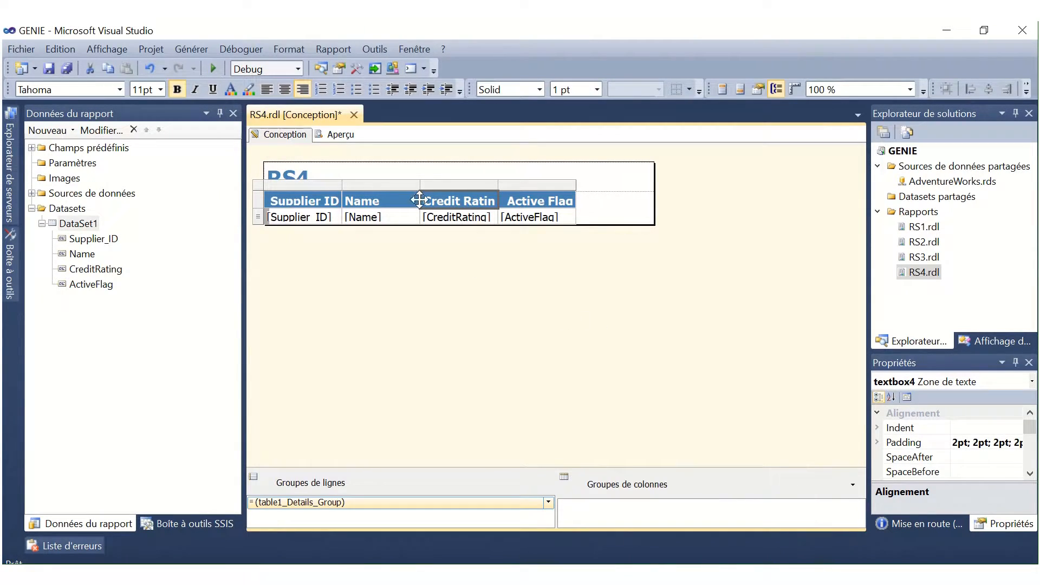
Step: Preview the report, sort it by Credit Rating ascending and descending to test the sorting, and return to the design view
{"action": "left_click", "coordinate": [334, 133]}
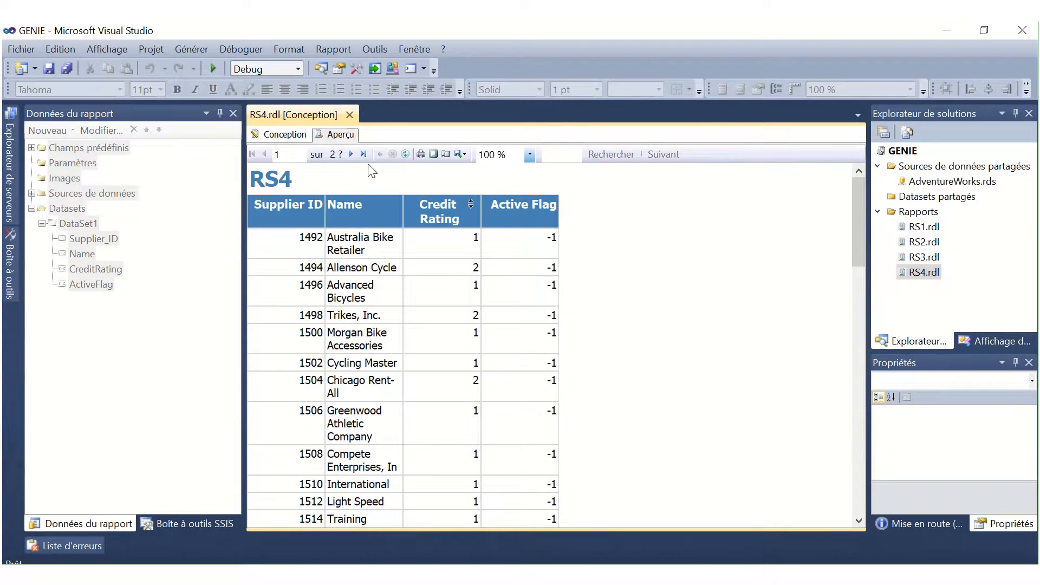
{"action": "left_click", "coordinate": [471, 205]}
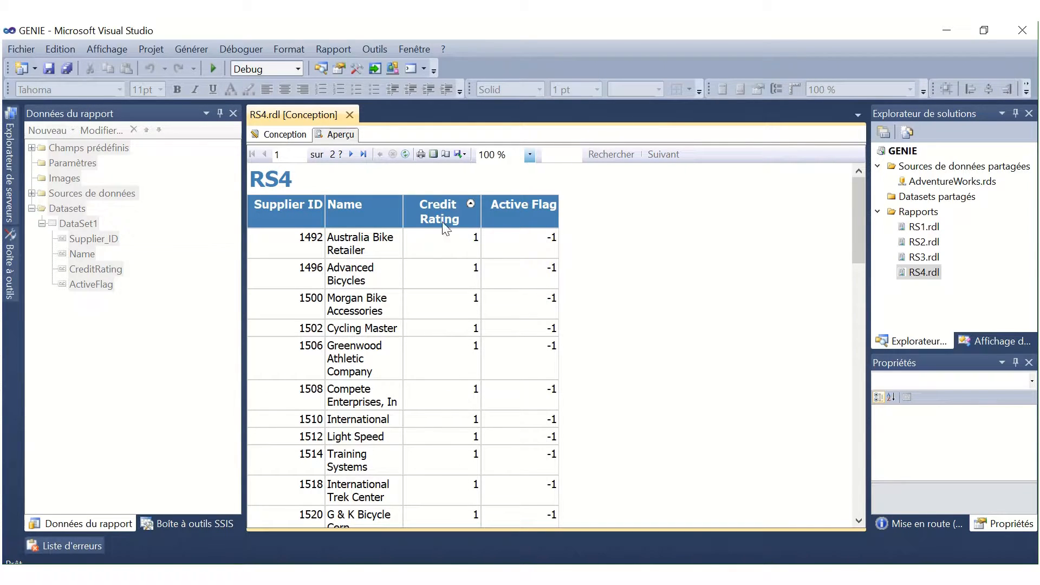
{"action": "left_click", "coordinate": [471, 206]}
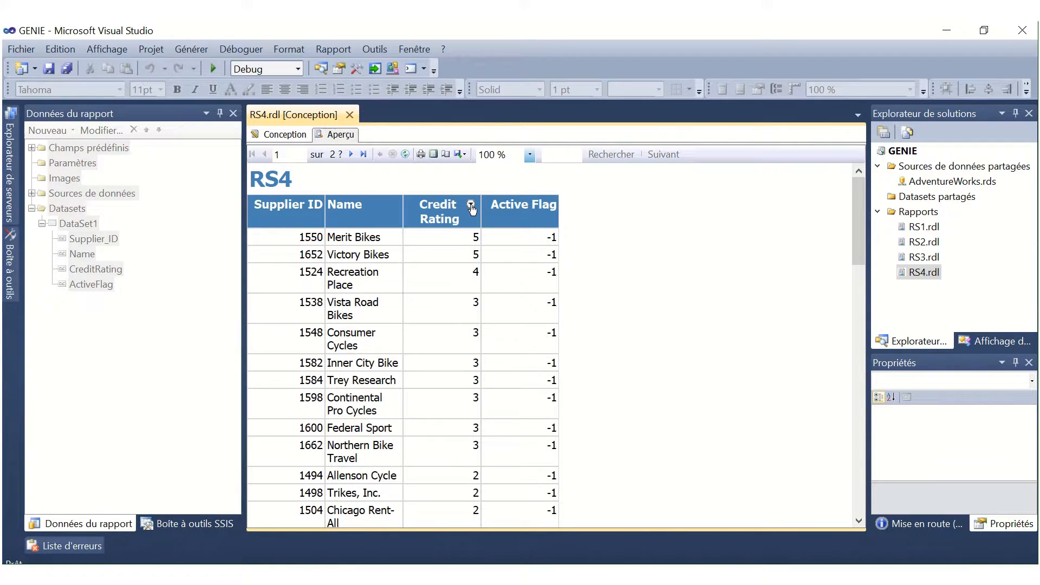
{"action": "left_click", "coordinate": [283, 134]}
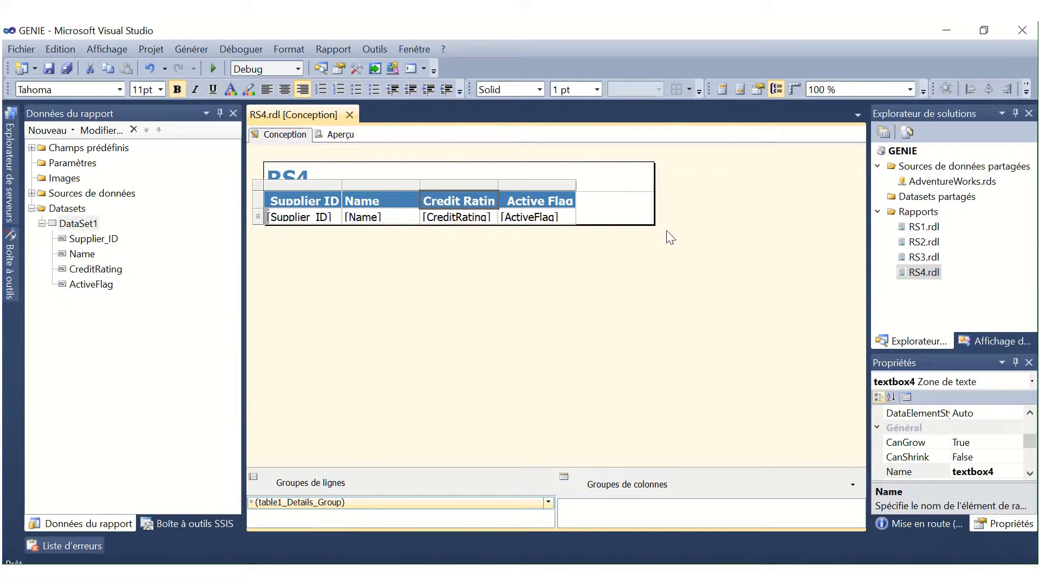
Step: Insert a new table column to the right of the Active Flag column
{"action": "left_click", "coordinate": [558, 185]}
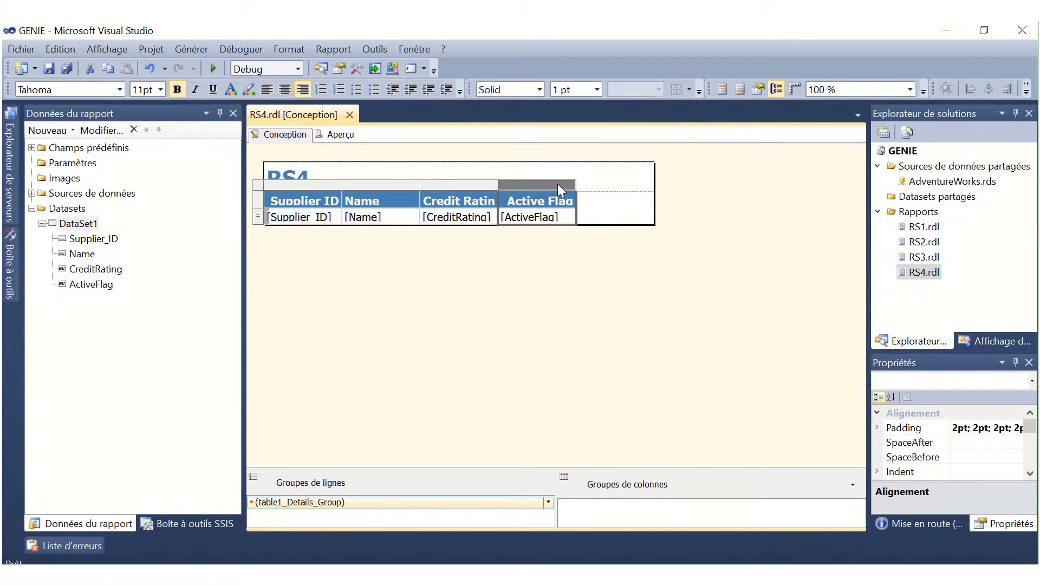
{"action": "right_click", "coordinate": [557, 183]}
{"action": "mouse_move", "coordinate": [604, 196]}
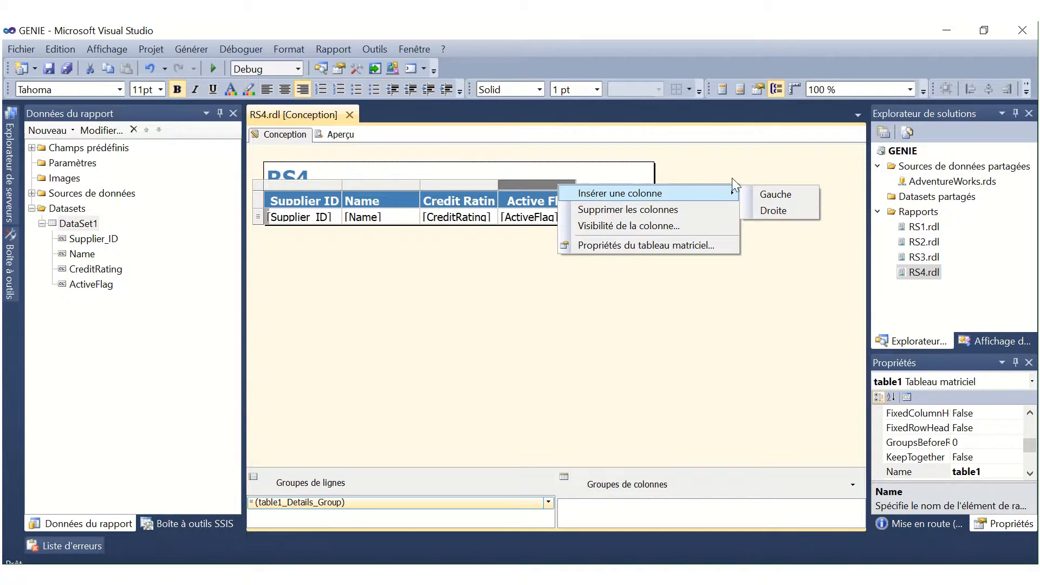
{"action": "left_click", "coordinate": [757, 214]}
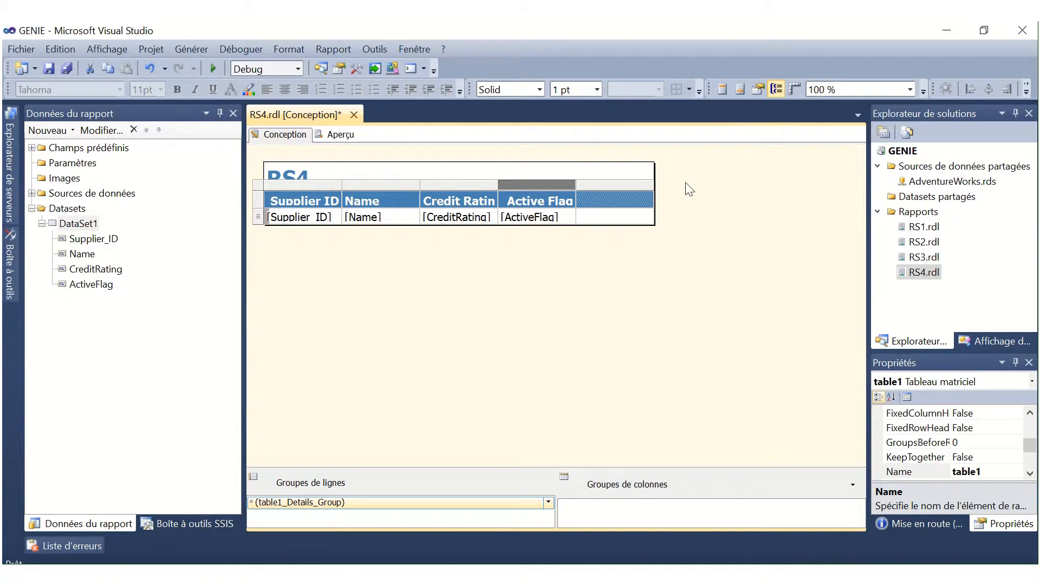
Step: Enlarge the report body to about 7.3 in wide and 2.3 in high
{"action": "left_click", "coordinate": [657, 177]}
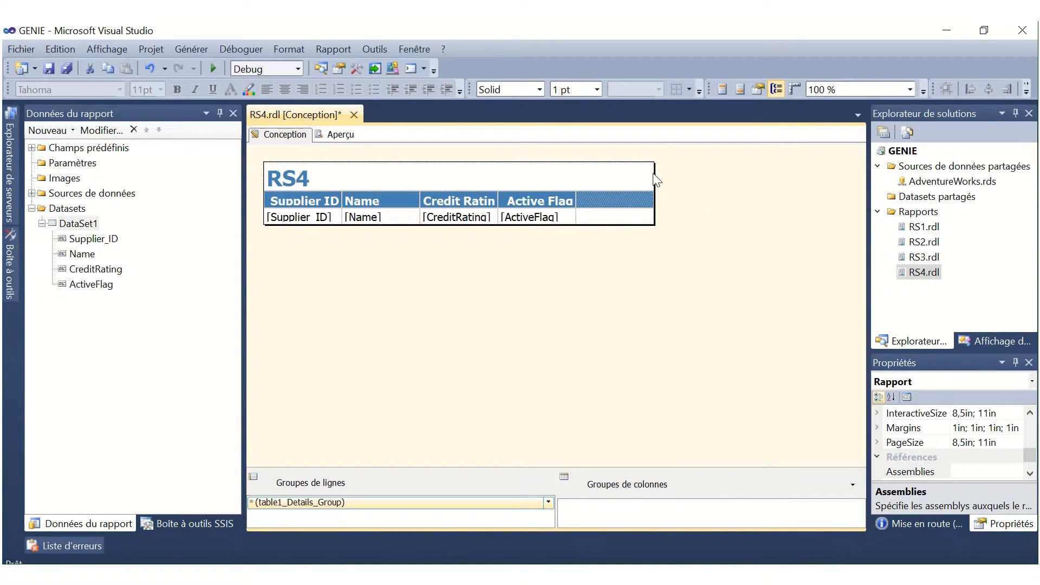
{"action": "left_click_drag", "start_coordinate": [655, 174], "coordinate": [836, 169]}
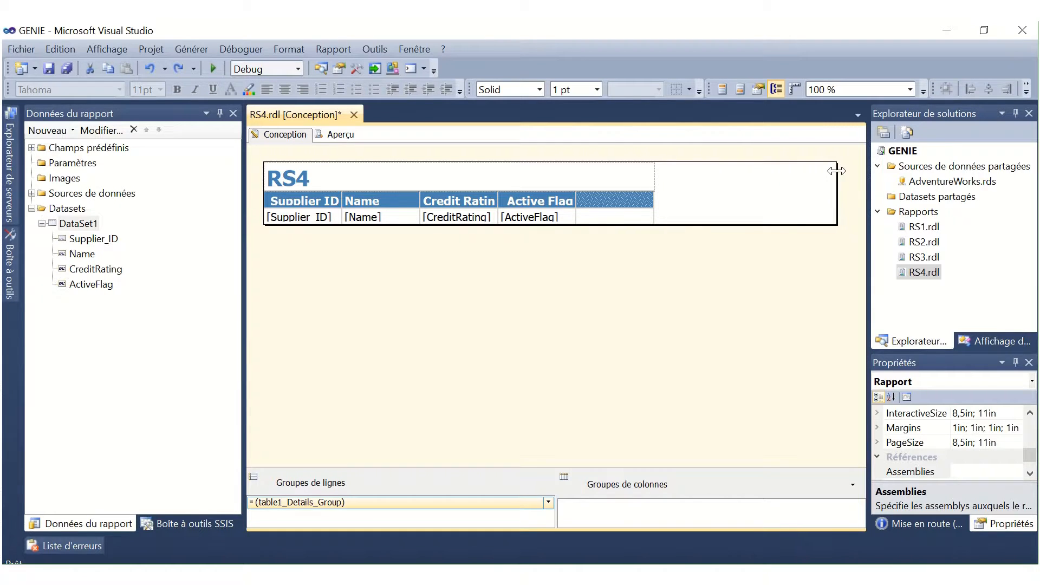
{"action": "left_click_drag", "start_coordinate": [736, 224], "coordinate": [719, 348]}
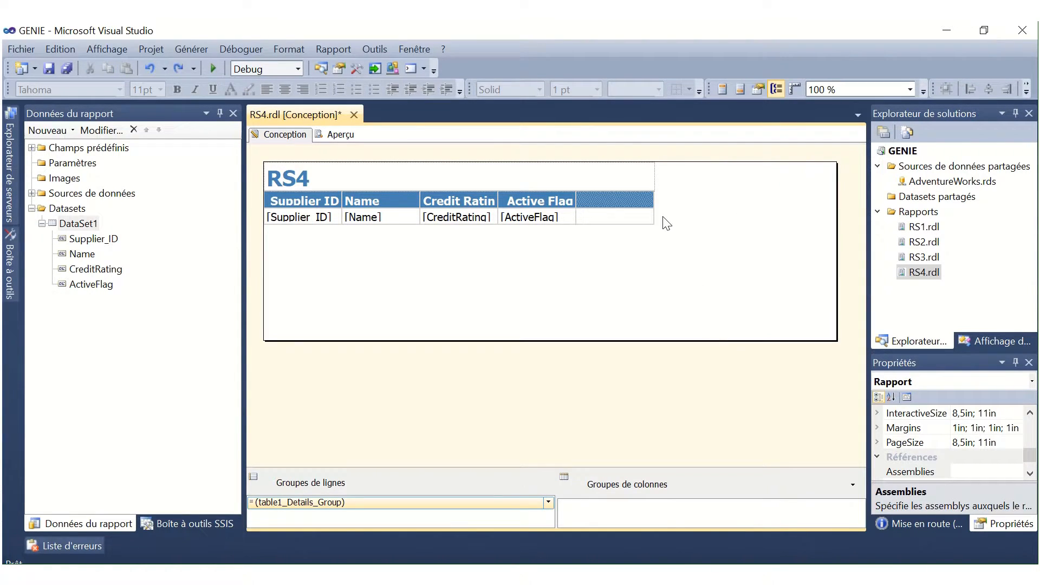
Step: Title the new column "Jauge de performance" and widen it so the header fits on one line
{"action": "left_click", "coordinate": [633, 198]}
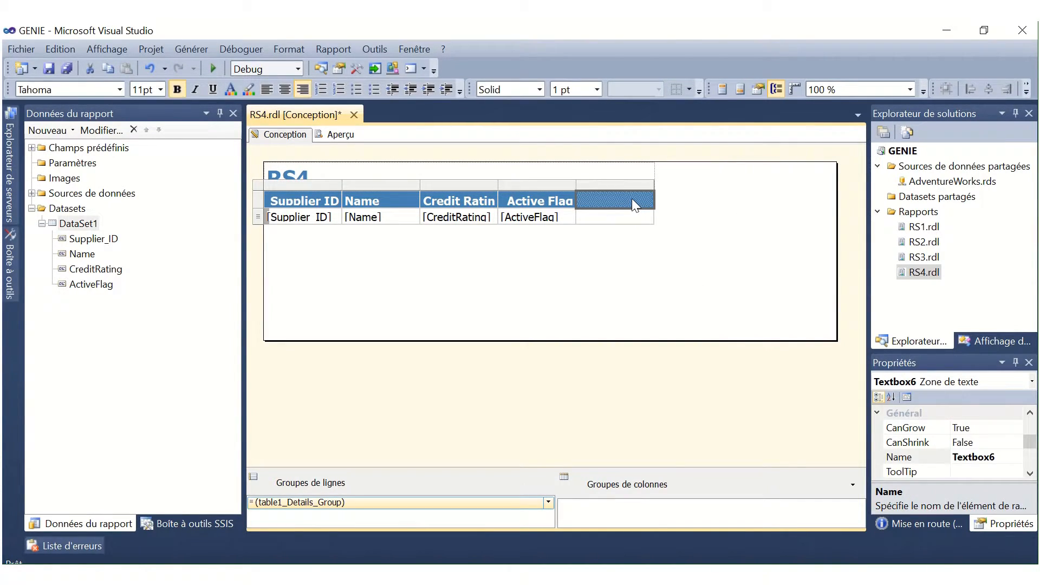
{"action": "type", "text": "Jauge"}
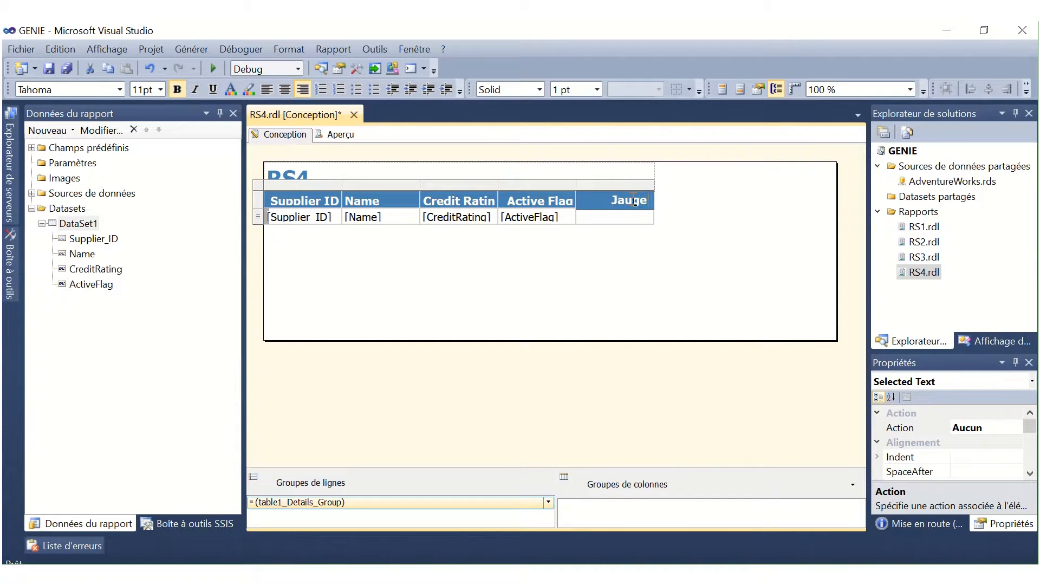
{"action": "type", "text": " de performance"}
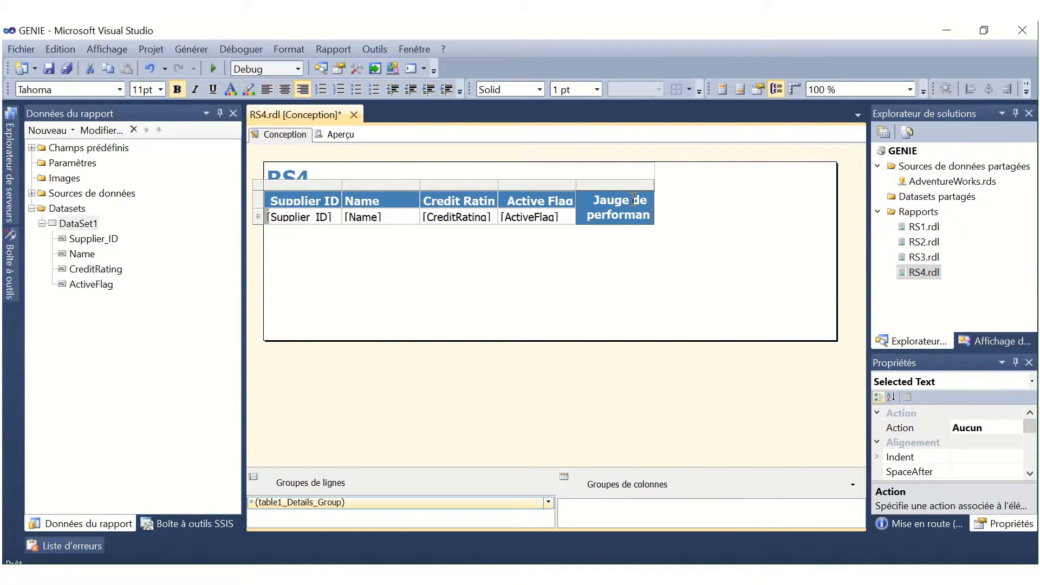
{"action": "left_click", "coordinate": [683, 210]}
{"action": "double_click", "coordinate": [651, 194]}
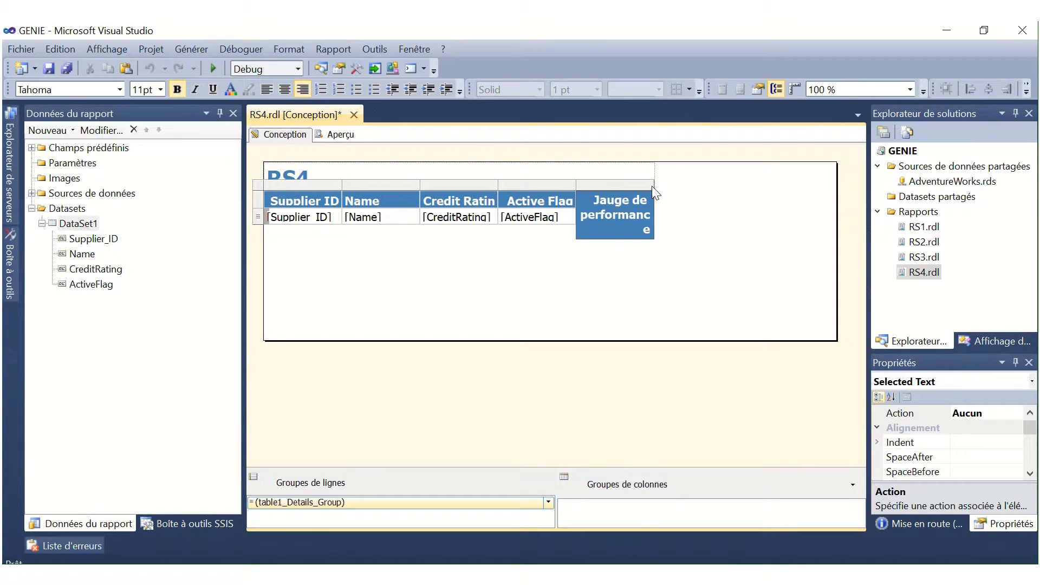
{"action": "left_click_drag", "start_coordinate": [654, 187], "coordinate": [777, 186]}
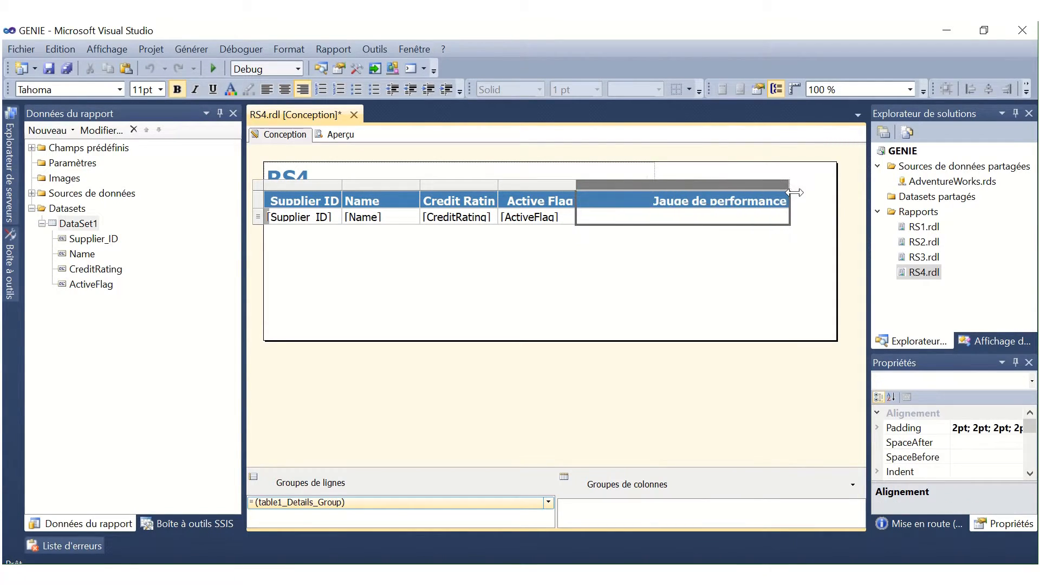
Step: Insert a quarter-circle radial gauge, the fourth radial type, in the detail cell of the Jauge de performance column
{"action": "right_click", "coordinate": [671, 220]}
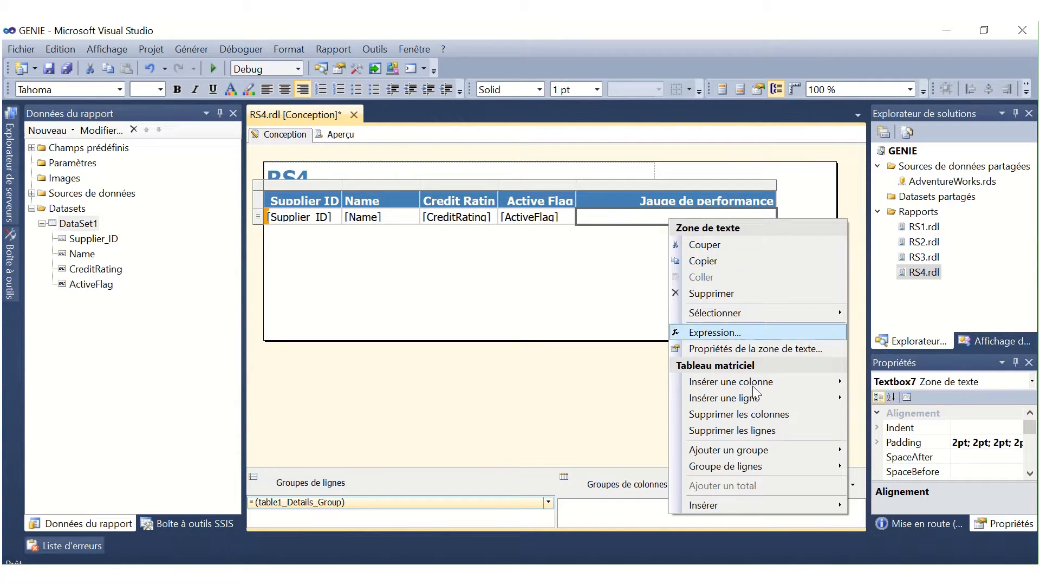
{"action": "mouse_move", "coordinate": [734, 499]}
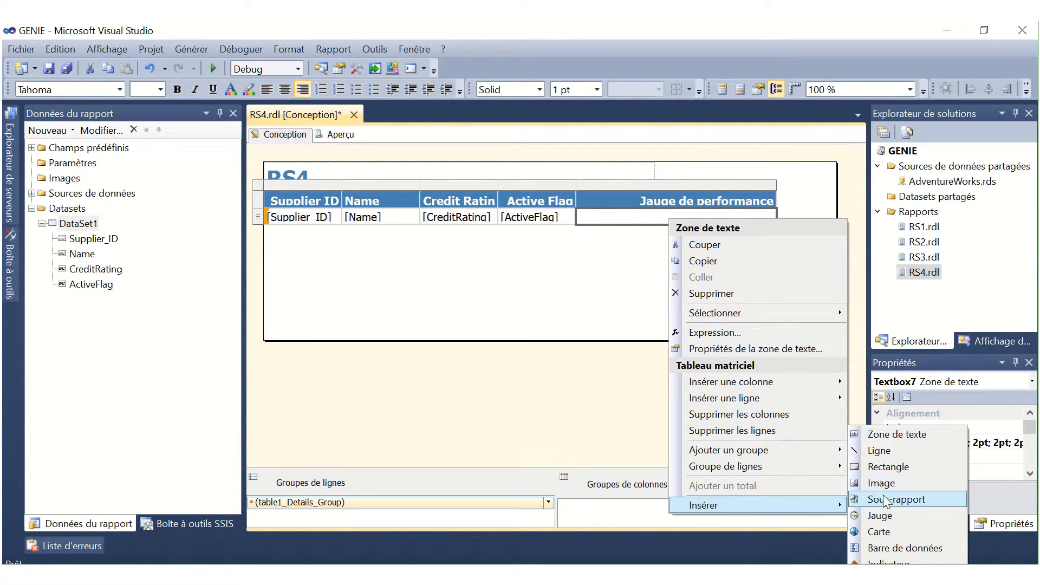
{"action": "left_click", "coordinate": [890, 519]}
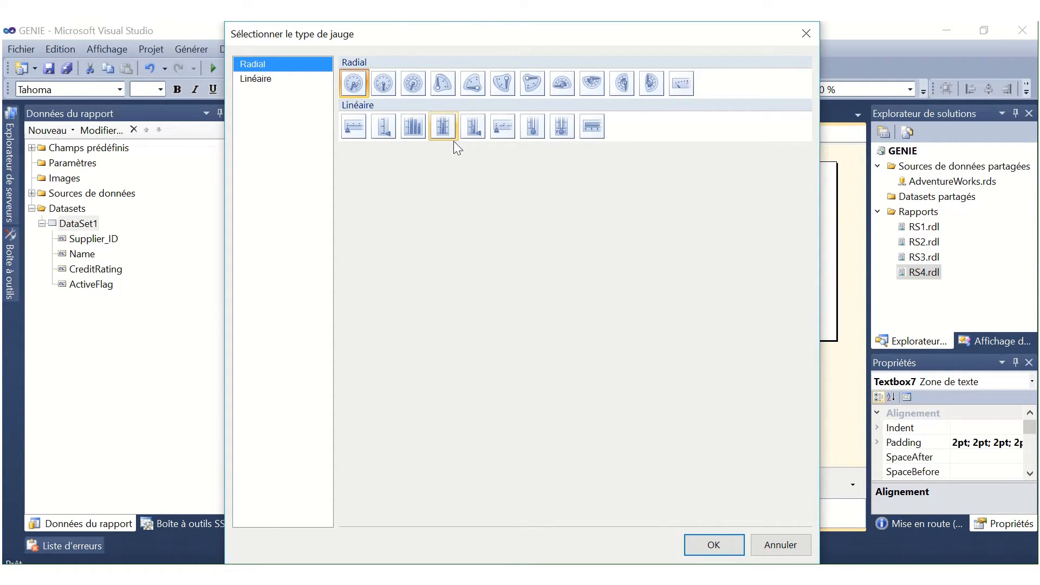
{"action": "left_click", "coordinate": [439, 81]}
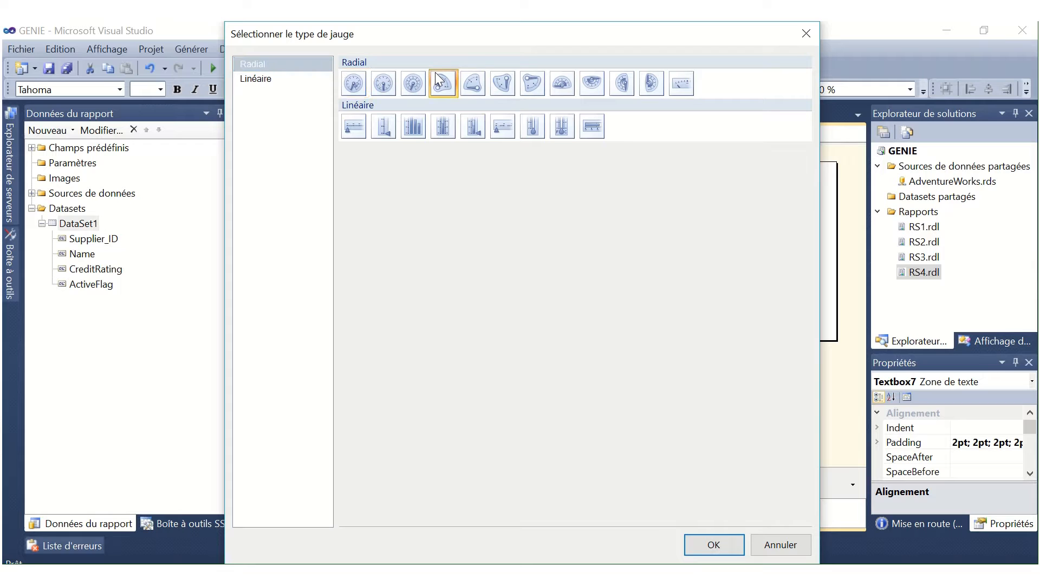
{"action": "left_click", "coordinate": [704, 544]}
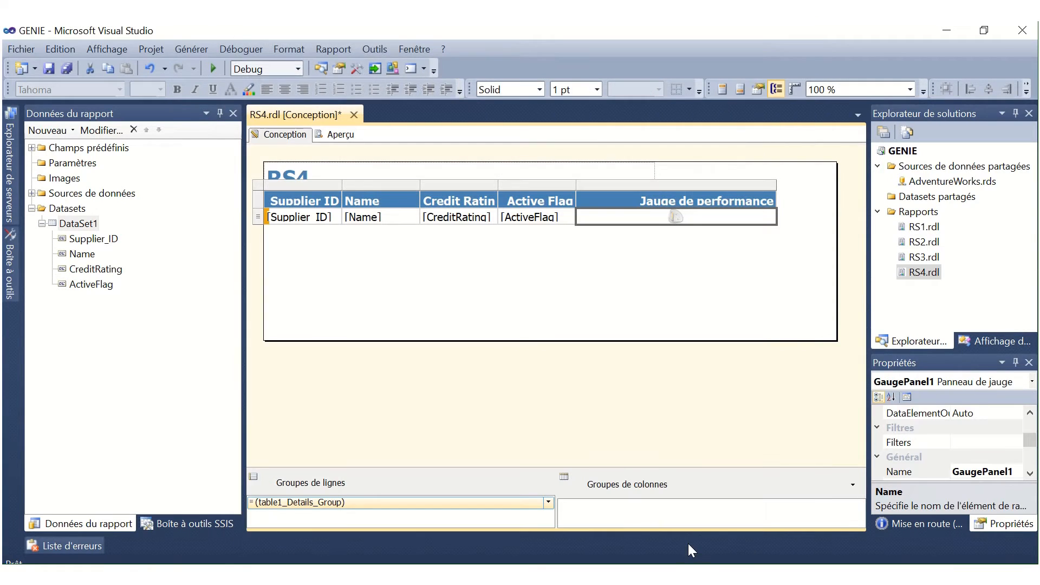
Step: Assign the CreditRating field as the value of the gauge's RadialPointer1
{"action": "left_click", "coordinate": [674, 217]}
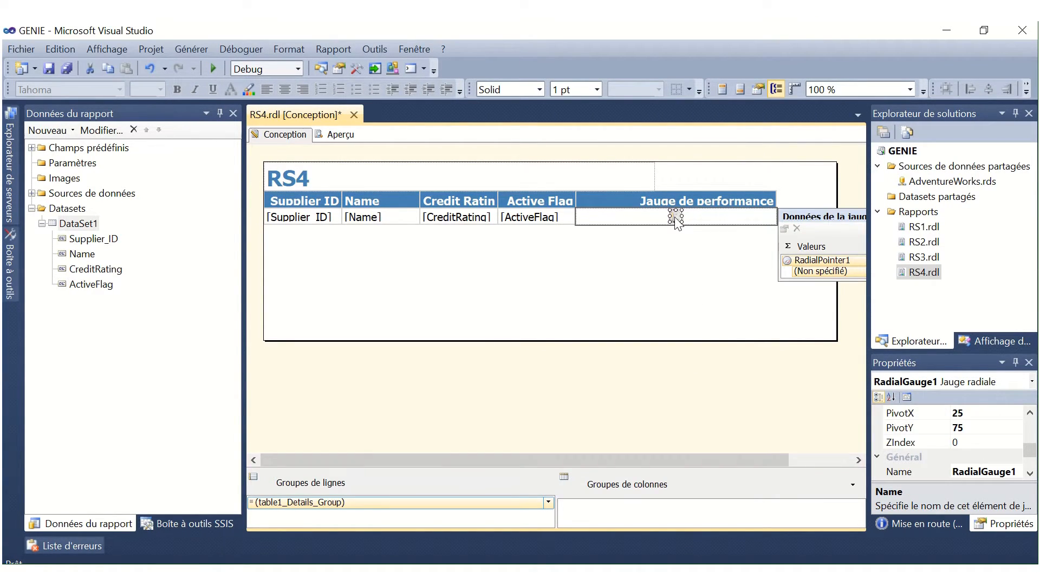
{"action": "left_click_drag", "start_coordinate": [665, 459], "coordinate": [775, 458]}
{"action": "left_click", "coordinate": [854, 260]}
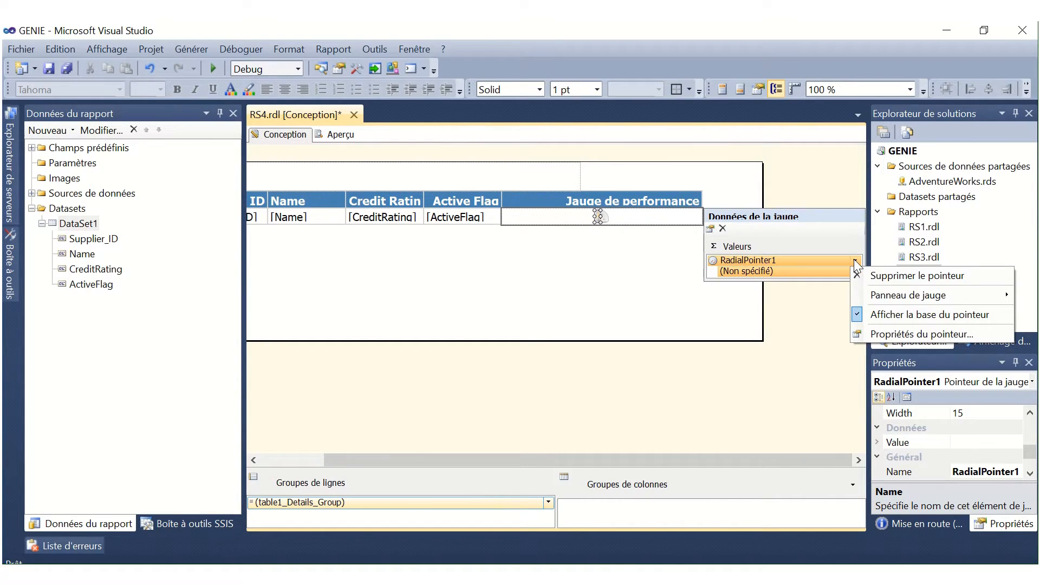
{"action": "left_click", "coordinate": [842, 273]}
{"action": "left_click", "coordinate": [854, 271]}
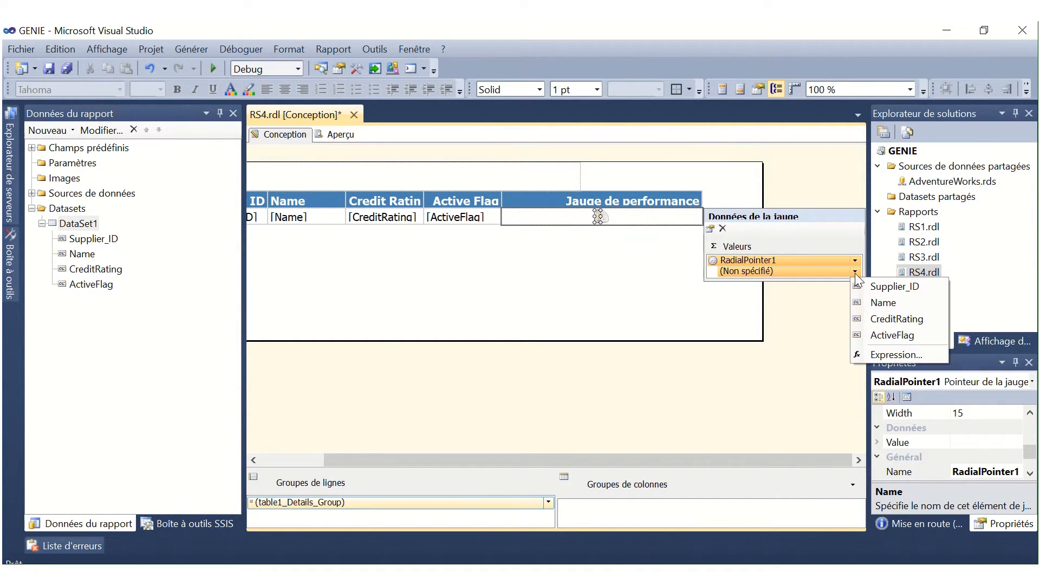
{"action": "left_click", "coordinate": [859, 319]}
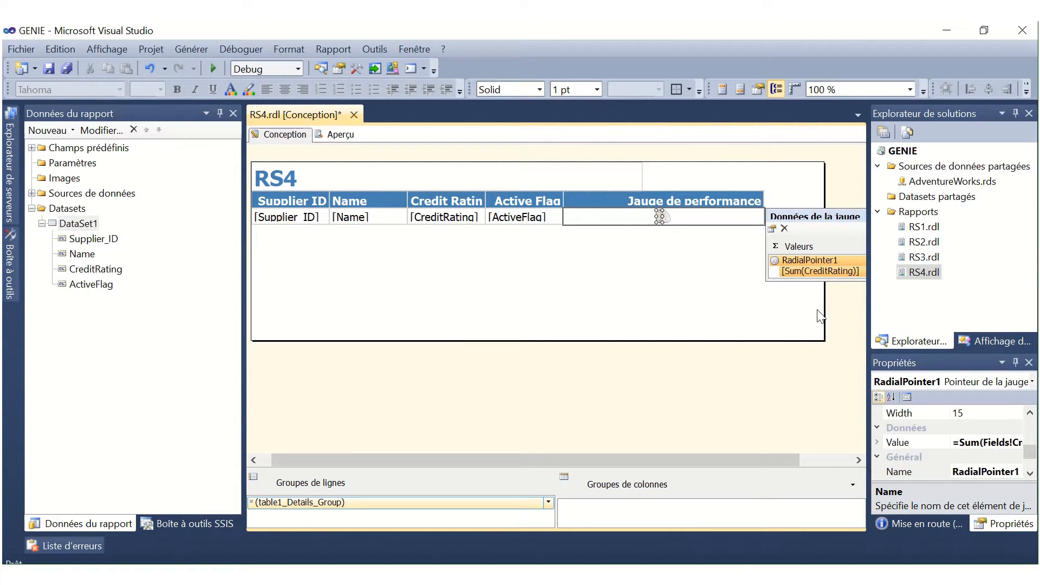
{"action": "left_click", "coordinate": [696, 277]}
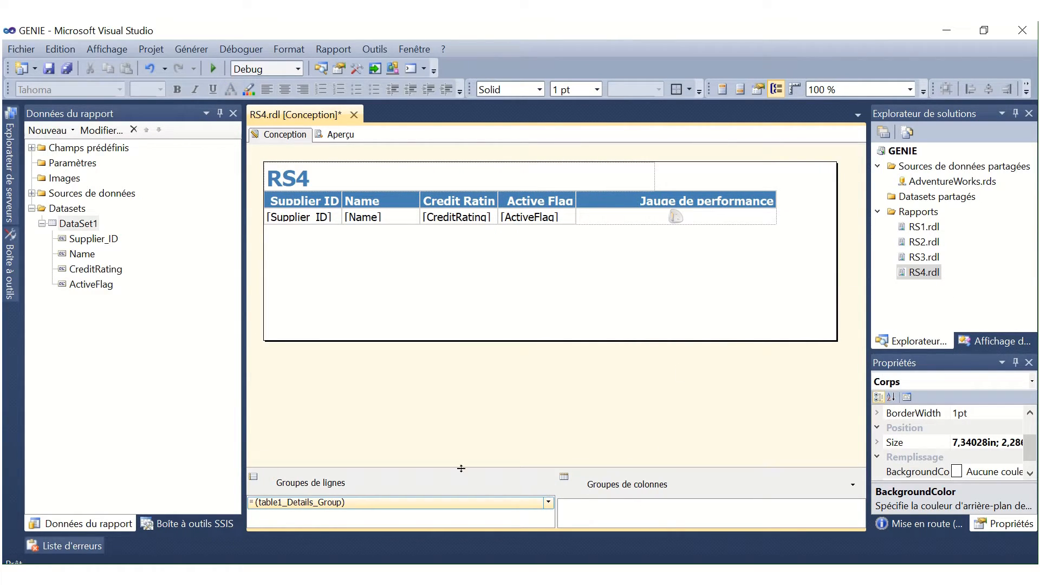
Step: Increase the height of the table's detail row to about three times its size so the gauge has room
{"action": "left_click", "coordinate": [287, 200]}
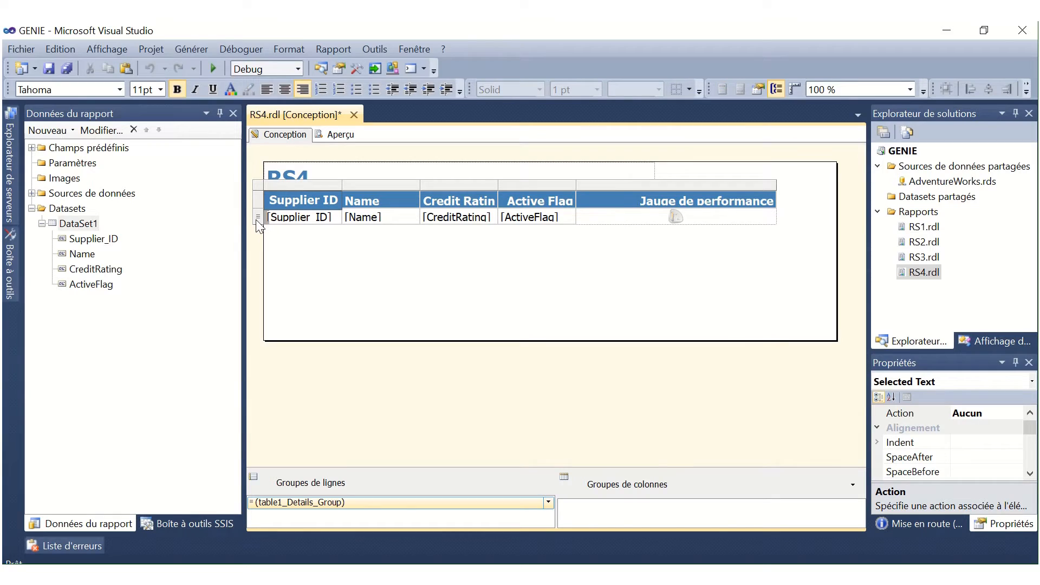
{"action": "left_click_drag", "start_coordinate": [258, 224], "coordinate": [259, 259]}
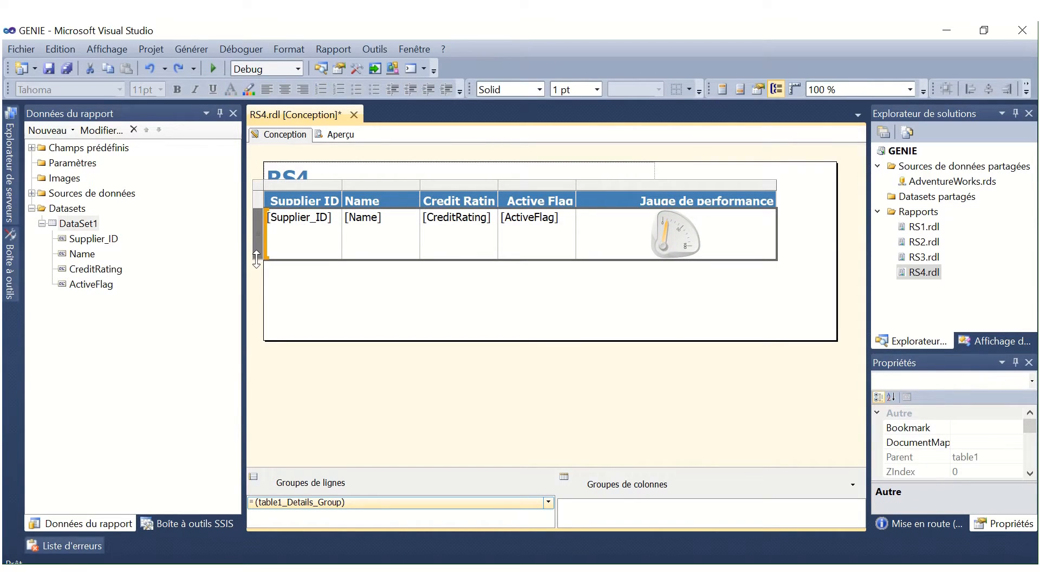
Step: Set the maximum value of the gauge's radial scale to 5 in the scale properties
{"action": "left_click", "coordinate": [684, 227]}
{"action": "double_click", "coordinate": [682, 226]}
{"action": "right_click", "coordinate": [681, 226]}
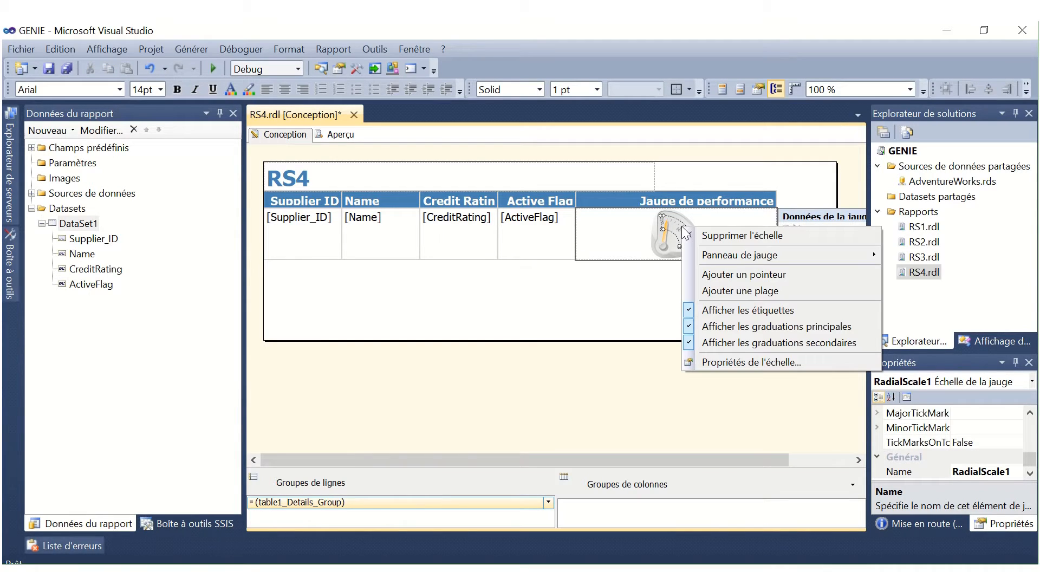
{"action": "left_click", "coordinate": [723, 363]}
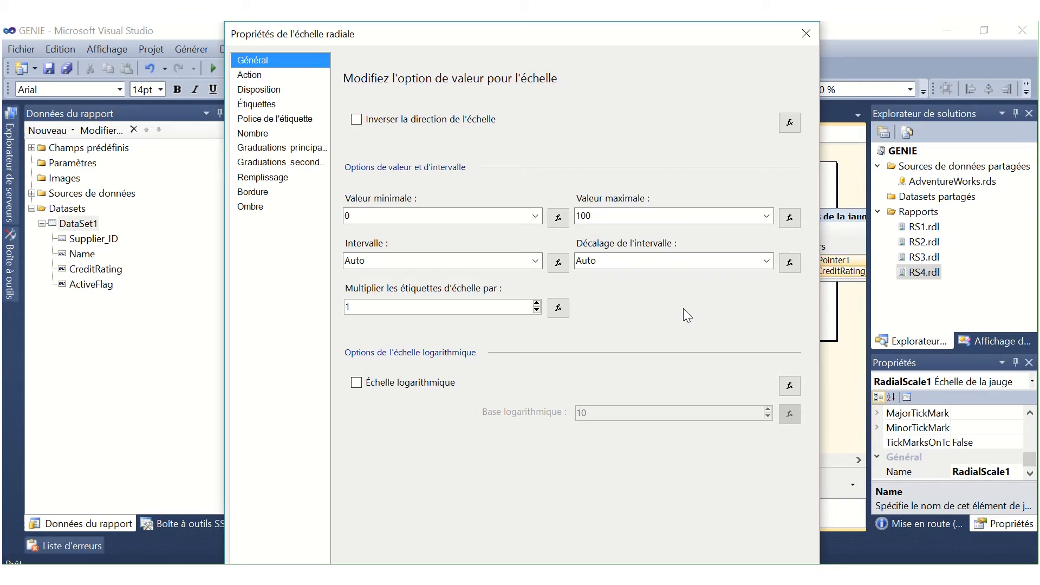
{"action": "left_click", "coordinate": [605, 215]}
{"action": "type", "text": "5"}
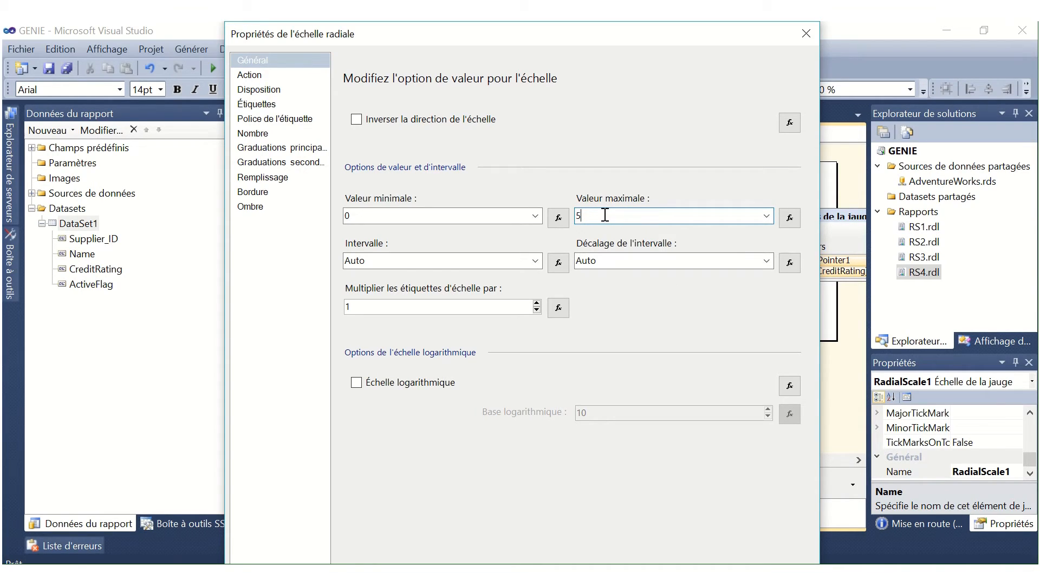
{"action": "left_click", "coordinate": [668, 573]}
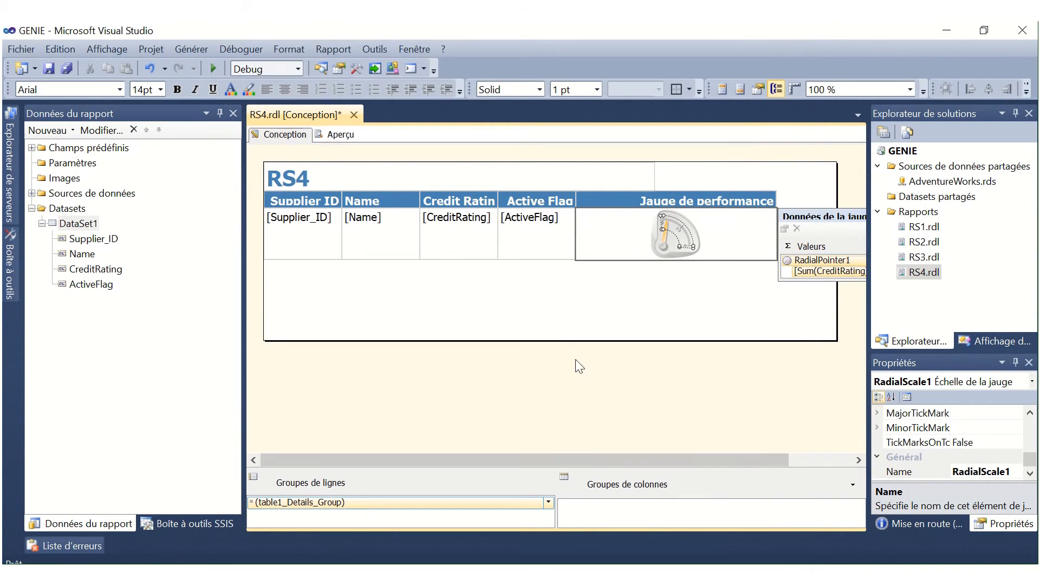
{"action": "left_click", "coordinate": [561, 326]}
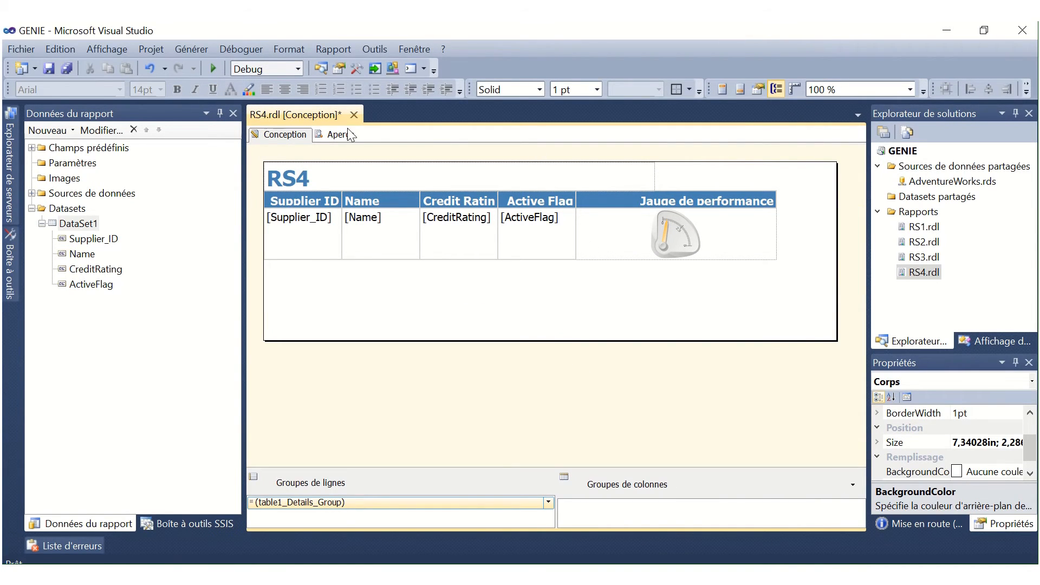
Step: Preview the RS4 report and sort the vendors by Credit Rating in descending order to check the gauges
{"action": "left_click", "coordinate": [328, 136]}
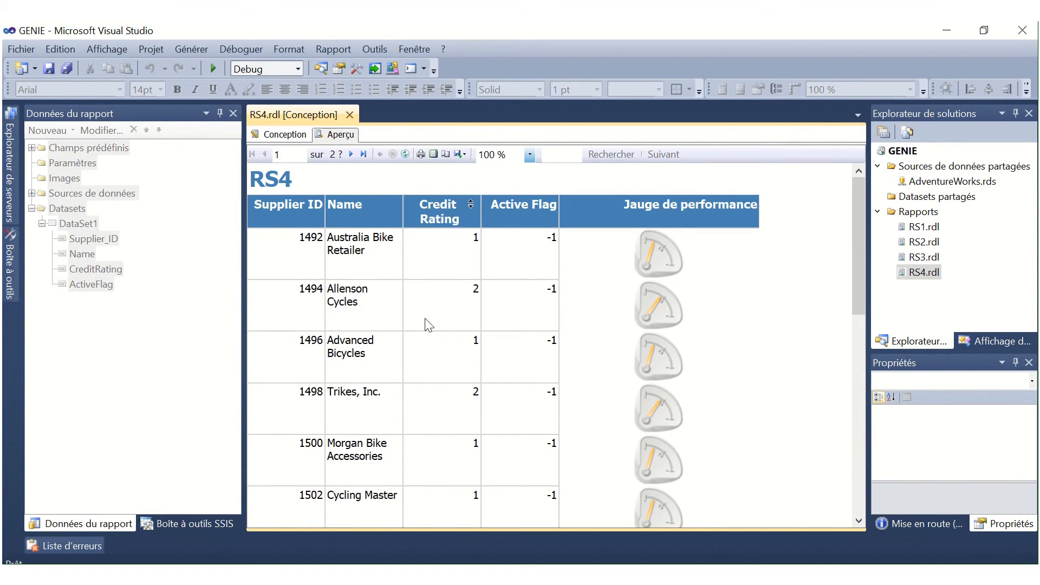
{"action": "left_click", "coordinate": [471, 209]}
{"action": "left_click", "coordinate": [471, 204]}
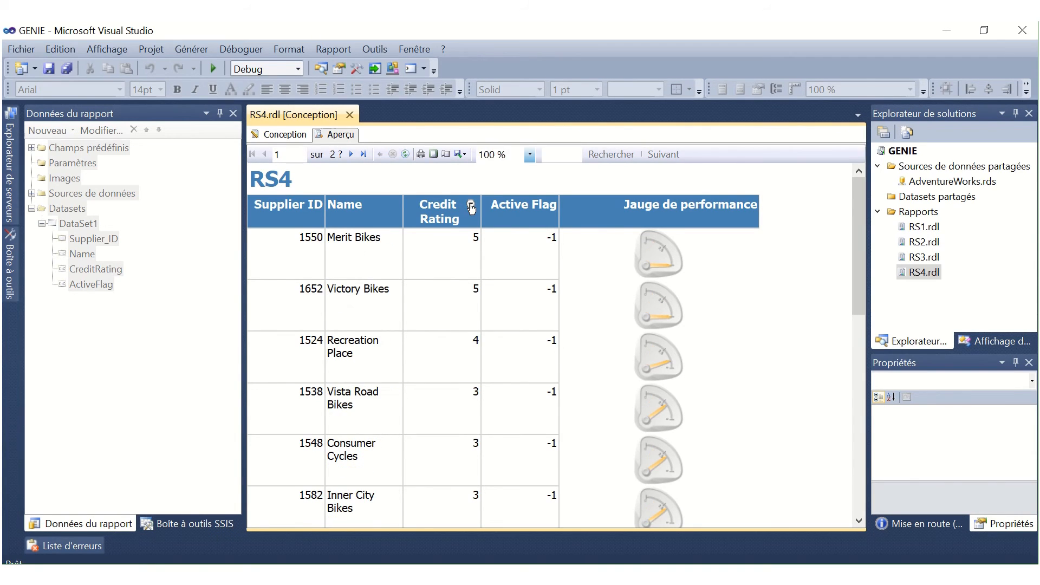